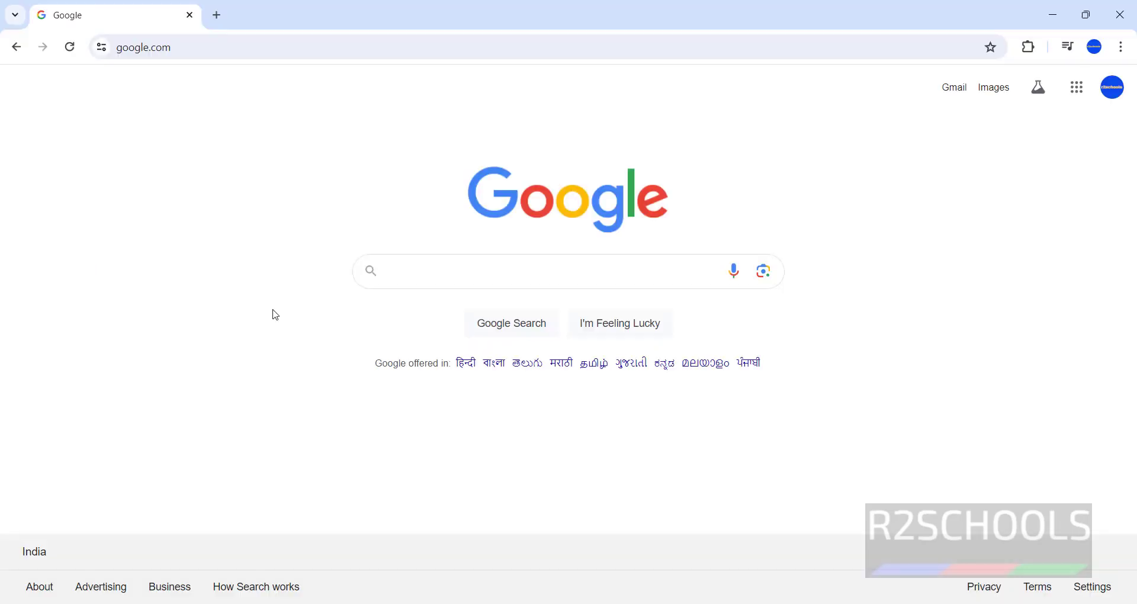
- Enter microsoft.com in Chrome's address bar to load the Microsoft homepage
click(246, 47)
text(microsoft)
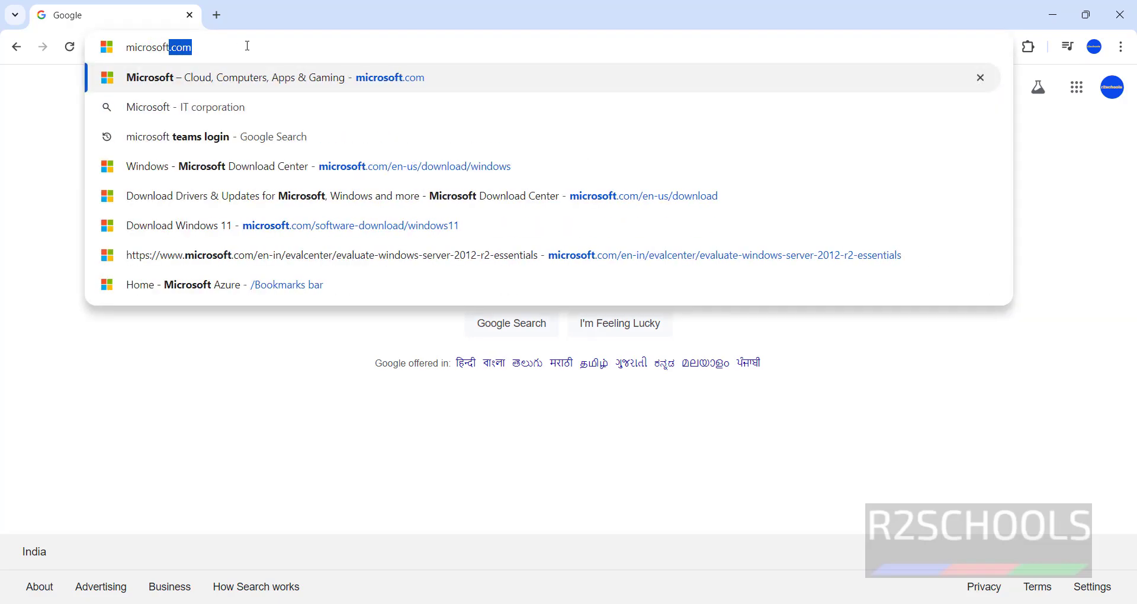
text(.com)
key(Return)
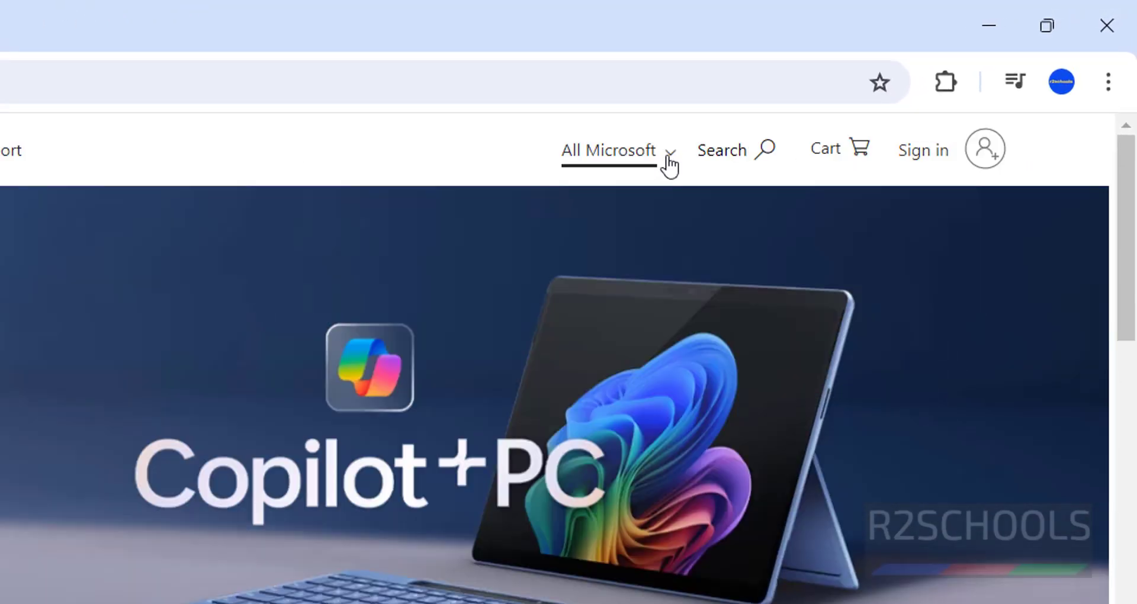
- Go from All Microsoft > Free downloads & security to the Office category's Popular Office Downloads
click(668, 157)
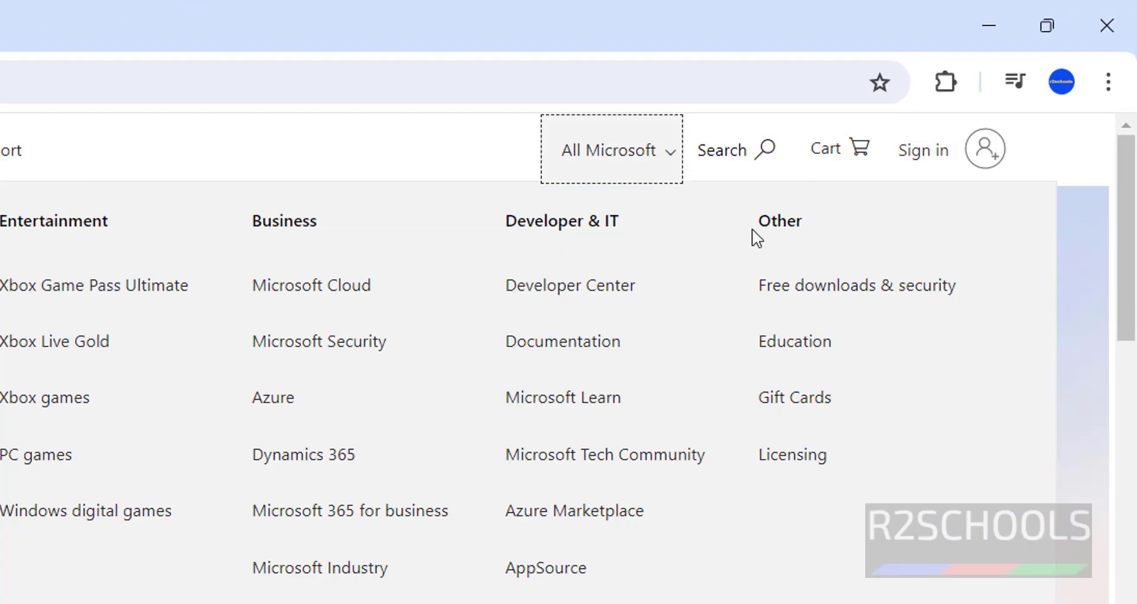
click(802, 302)
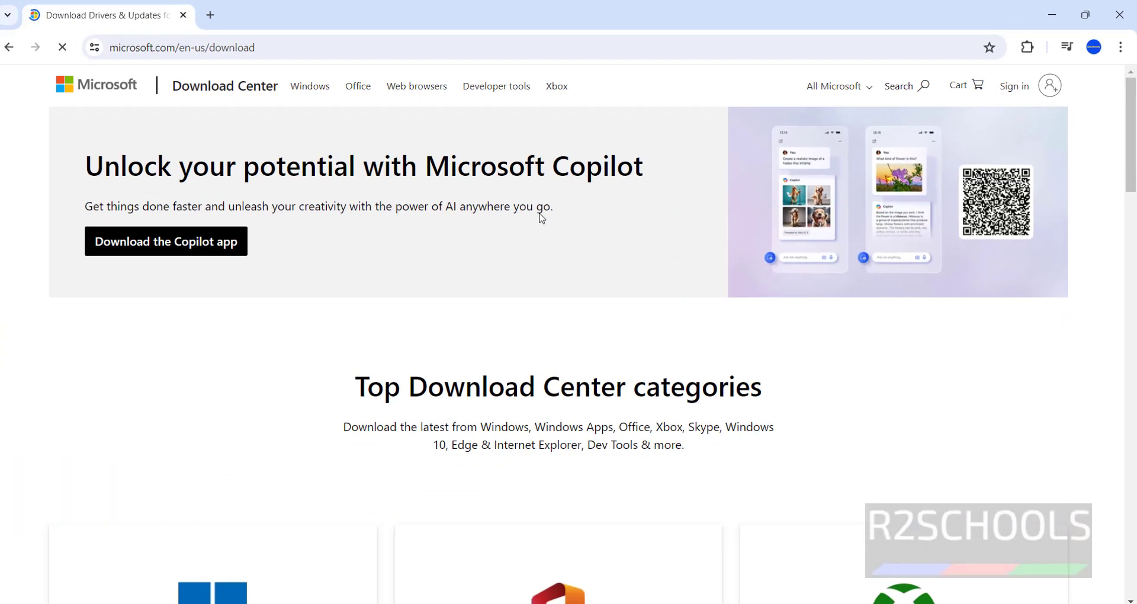
scroll(358, 191, down, 4)
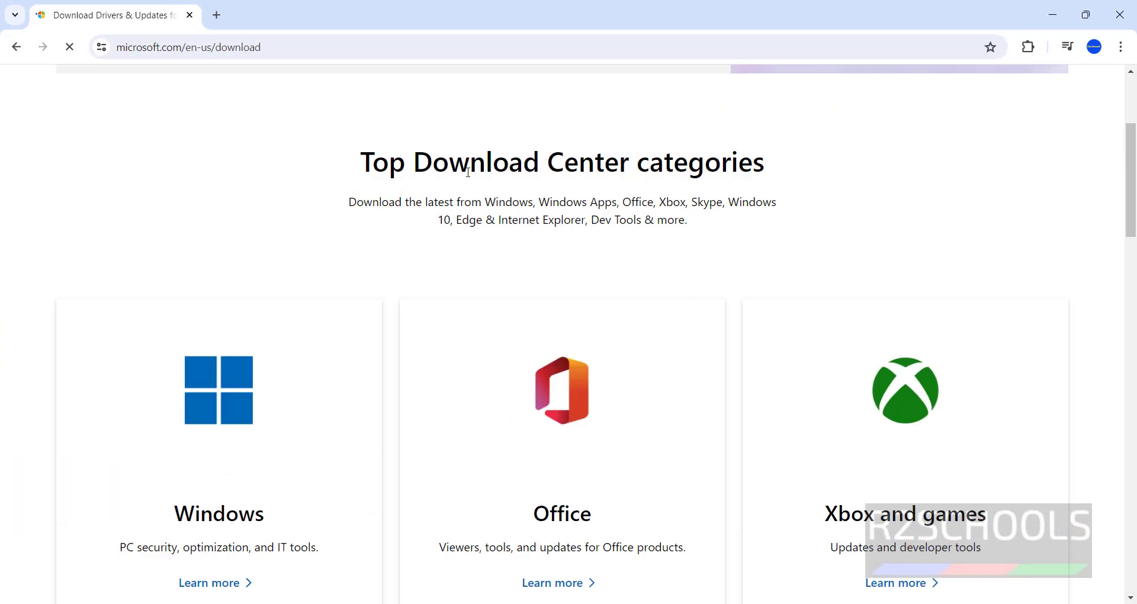
scroll(608, 331, down, 1)
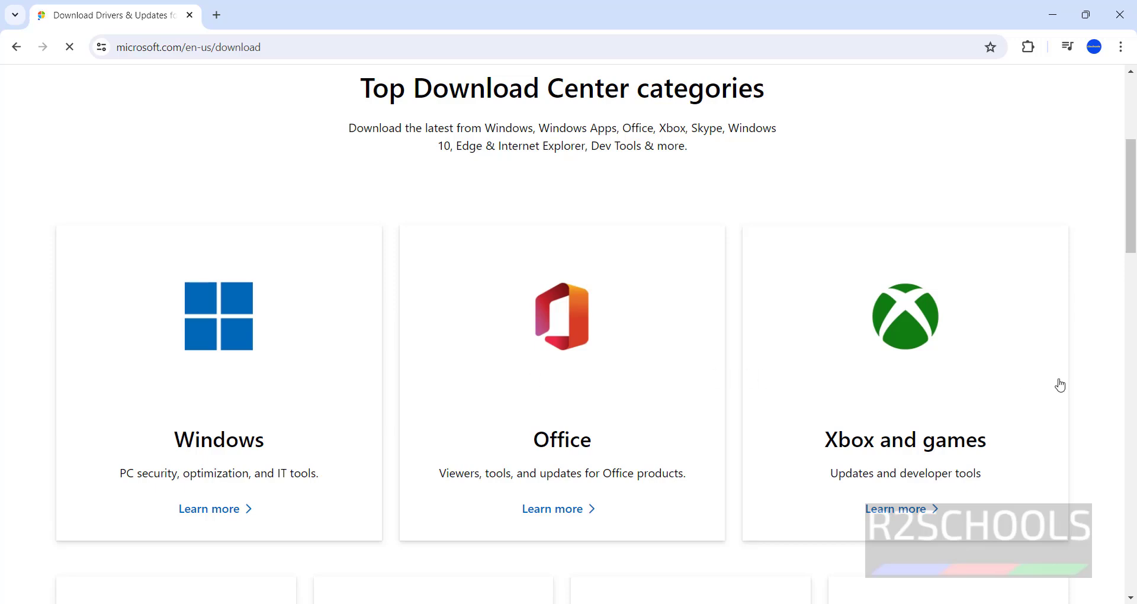
click(533, 392)
scroll(526, 365, down, 5)
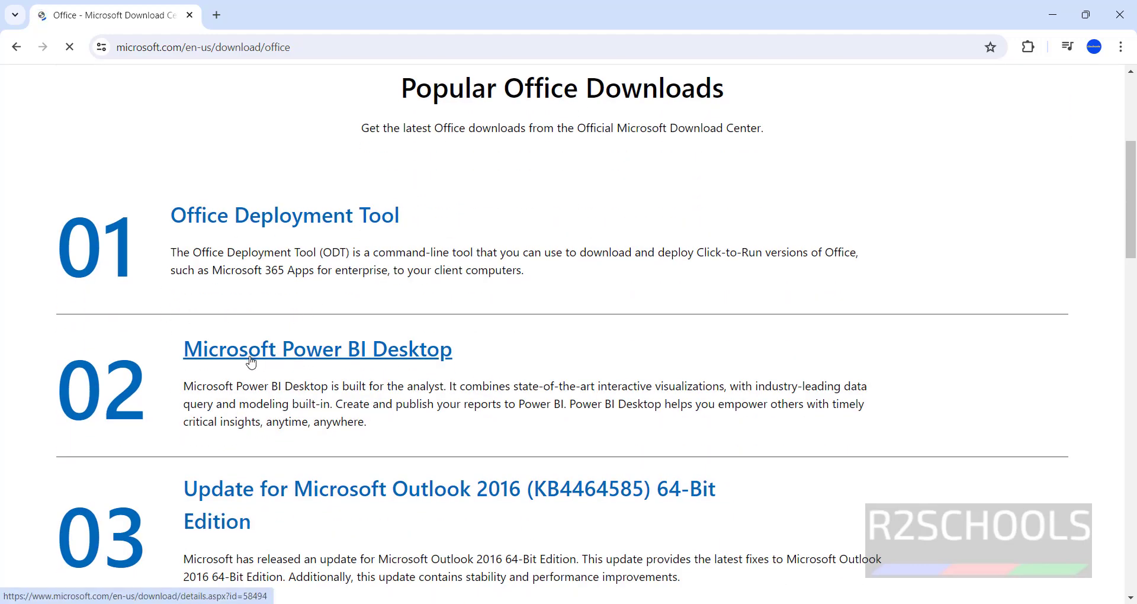
- Open the Microsoft Power BI Desktop page and review its System Requirements and version details
click(396, 355)
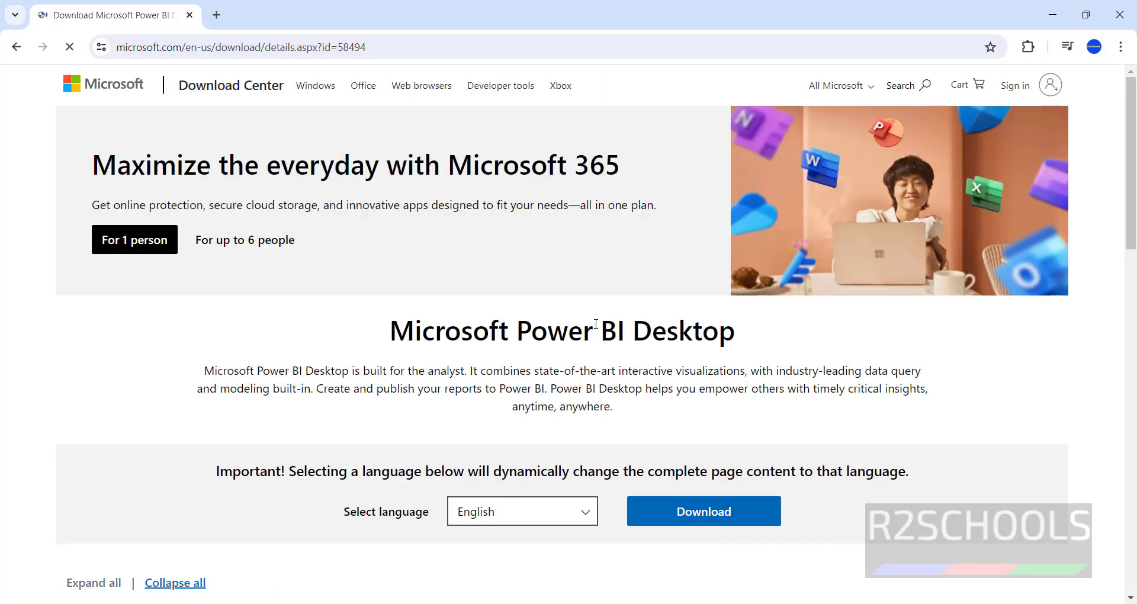
scroll(596, 324, down, 15)
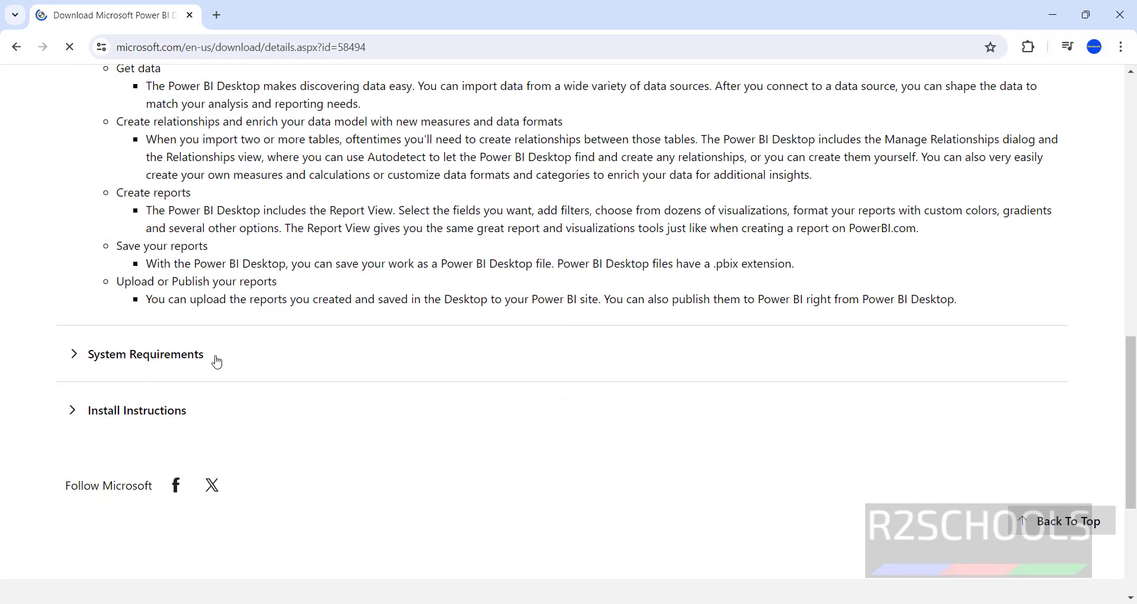
click(176, 352)
scroll(119, 278, down, 2)
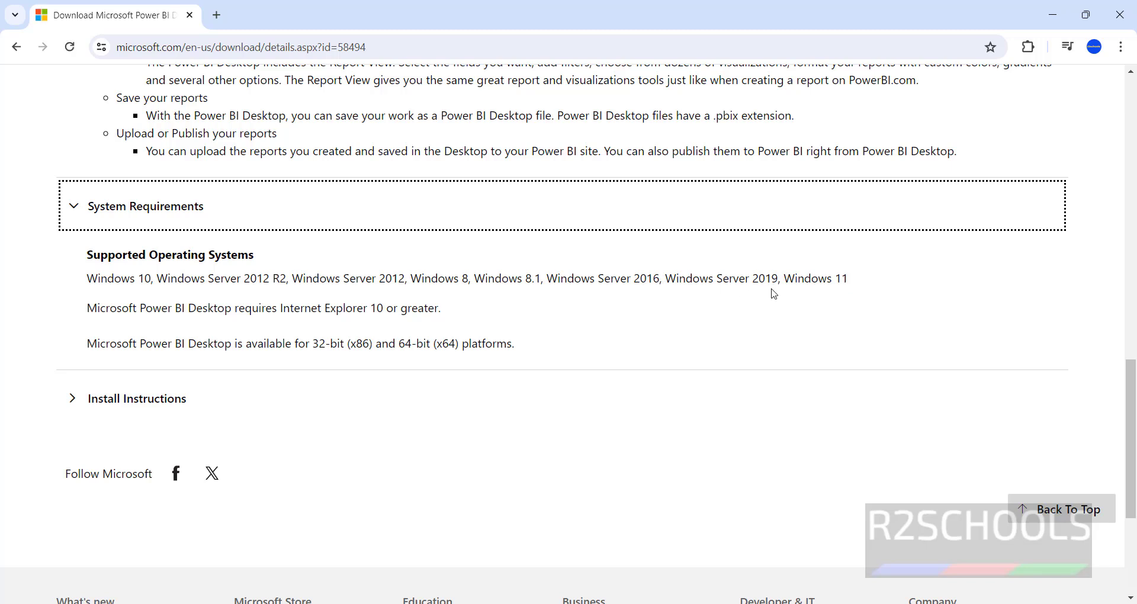
drag(261, 313, 479, 310)
scroll(499, 336, up, 9)
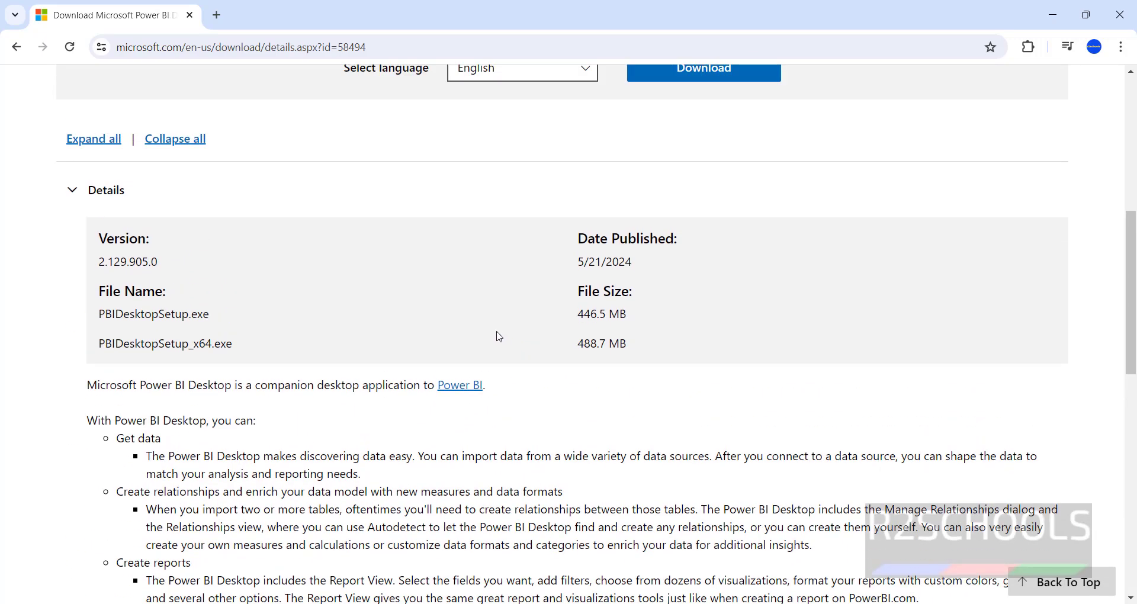
scroll(491, 332, up, 3)
drag(102, 410, 151, 411)
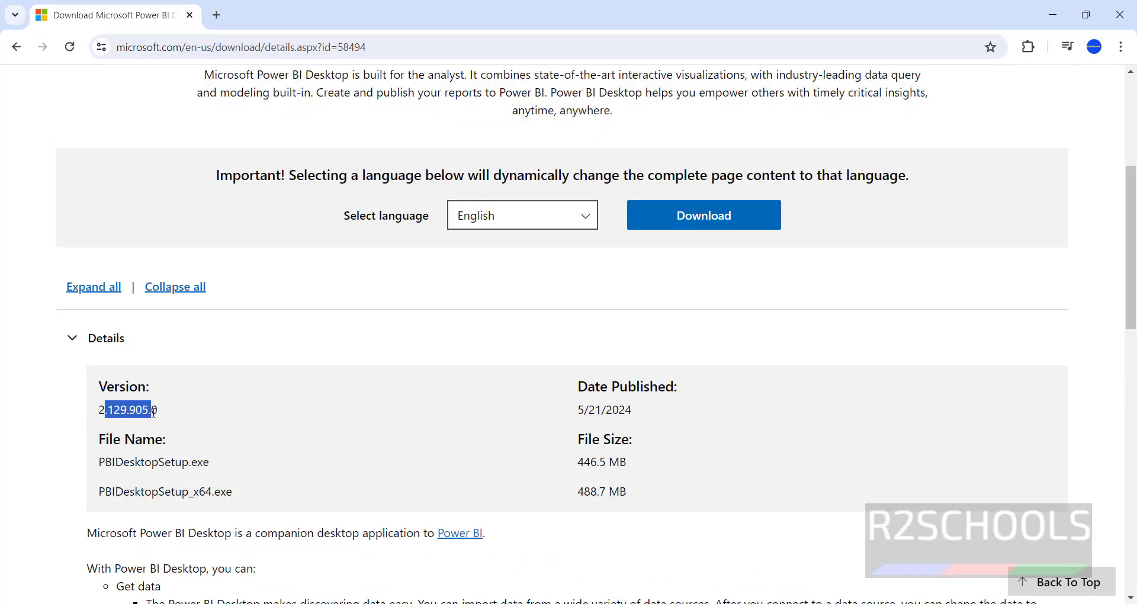
click(132, 426)
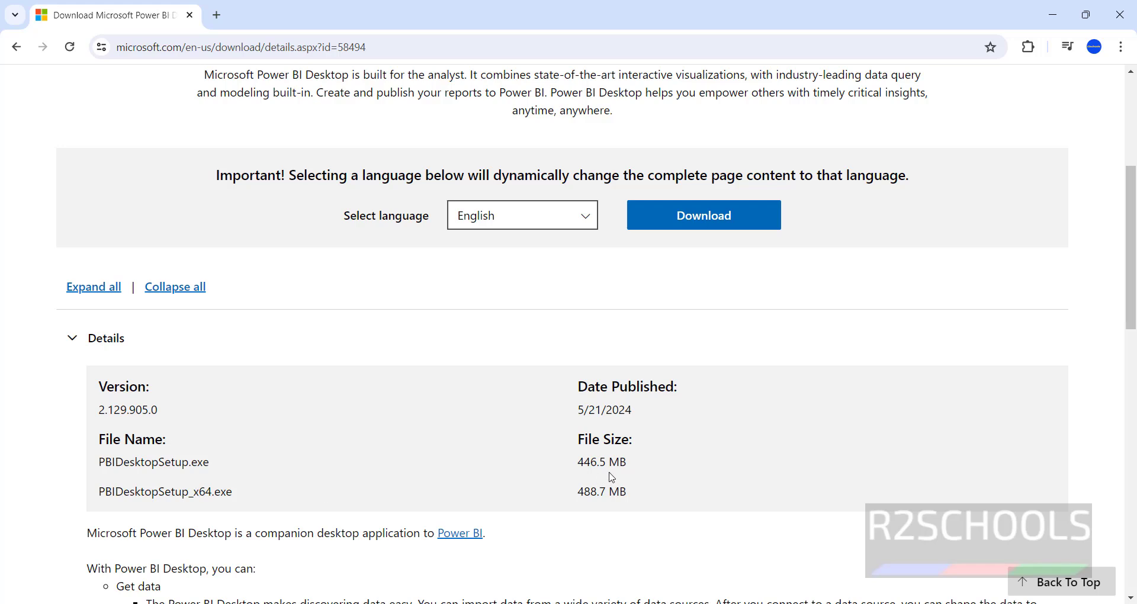
- Download the English 64-bit installer PBIDesktopSetup_x64.exe and check the downloads list
click(574, 222)
click(574, 221)
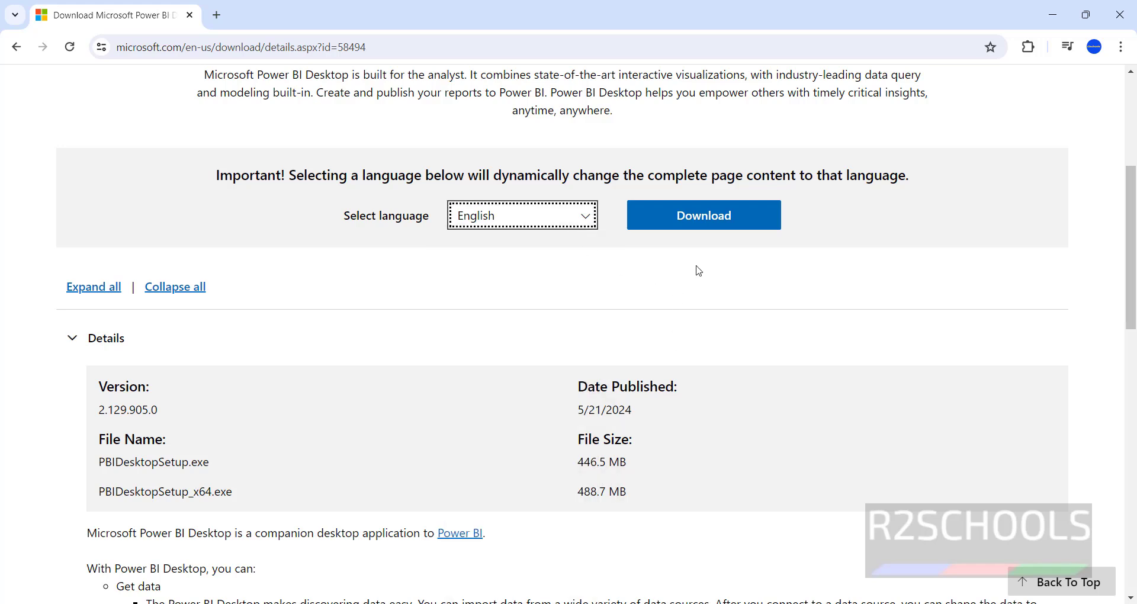
click(720, 226)
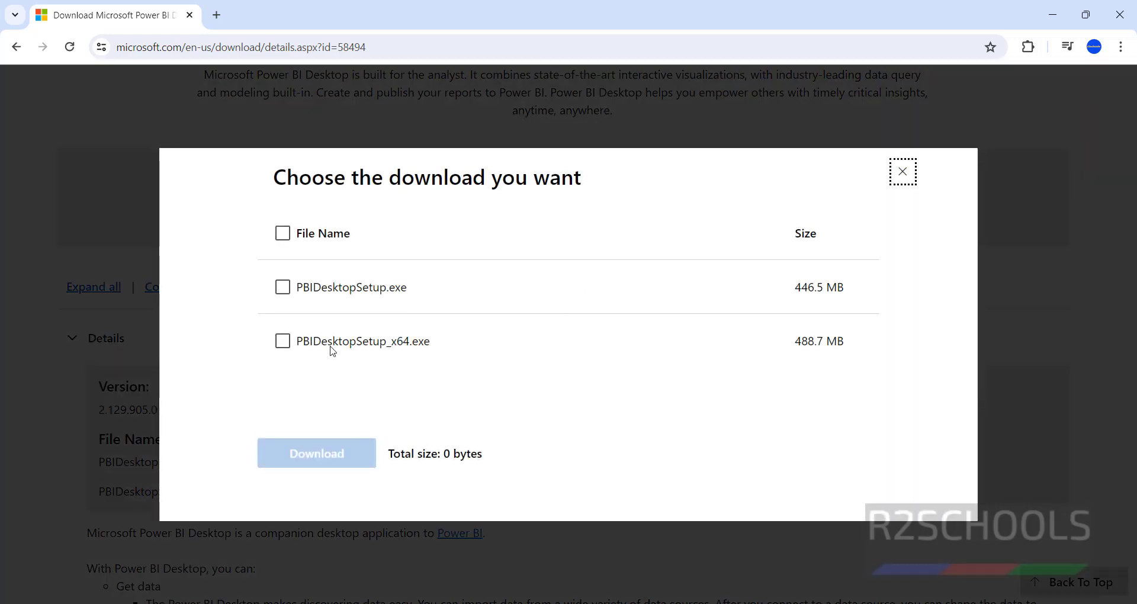
click(332, 350)
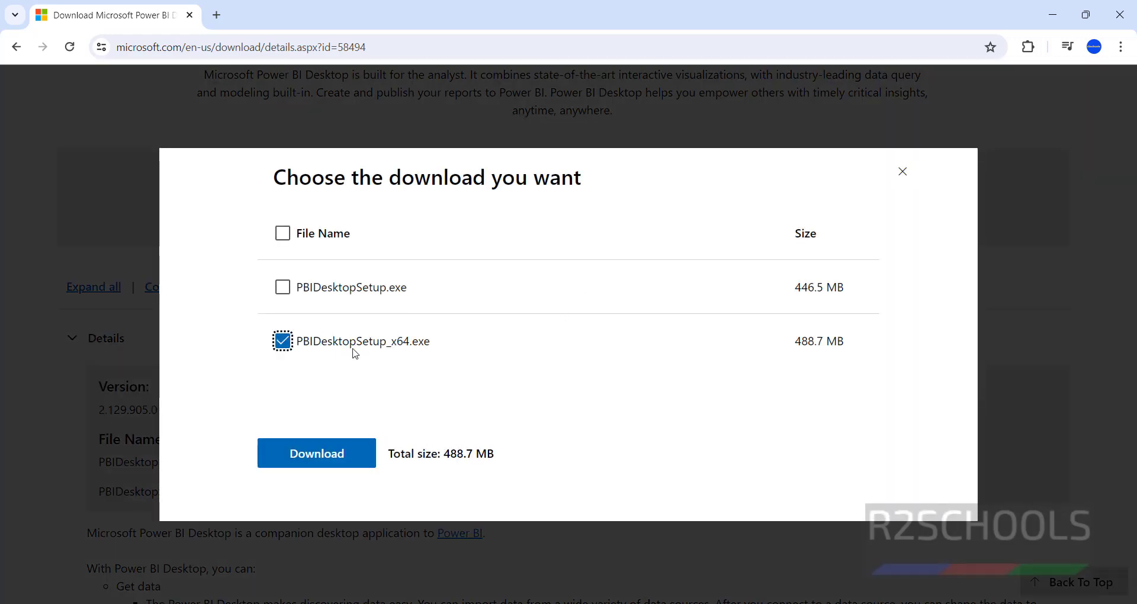
click(341, 461)
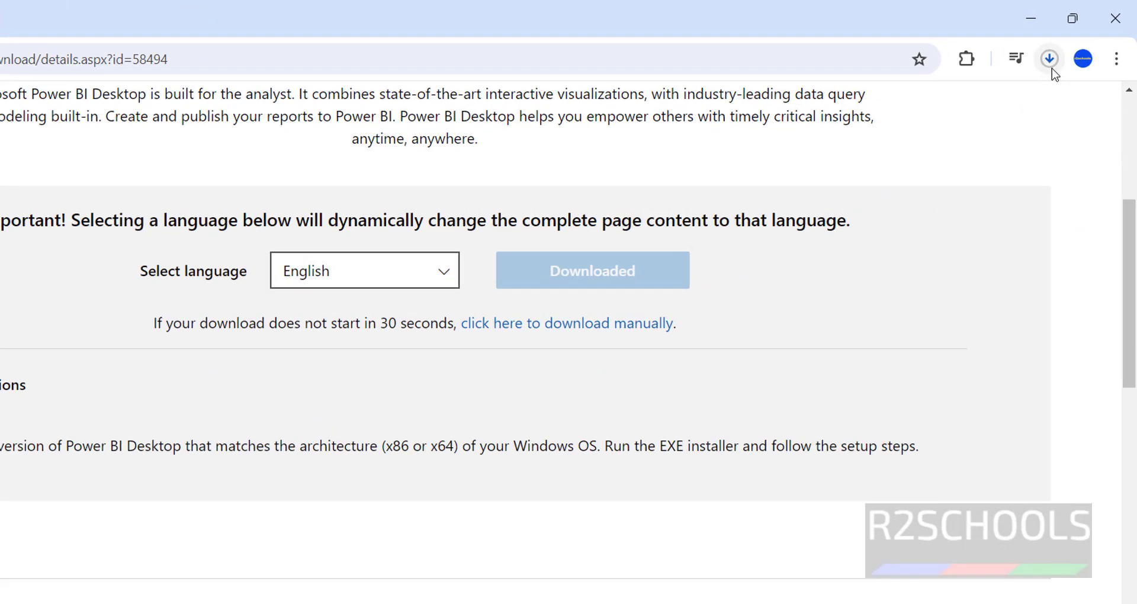
click(1050, 65)
- Pause and then cancel the duplicate PBIDesktopSetup_x64 (1).exe download in Chrome's download history
click(882, 269)
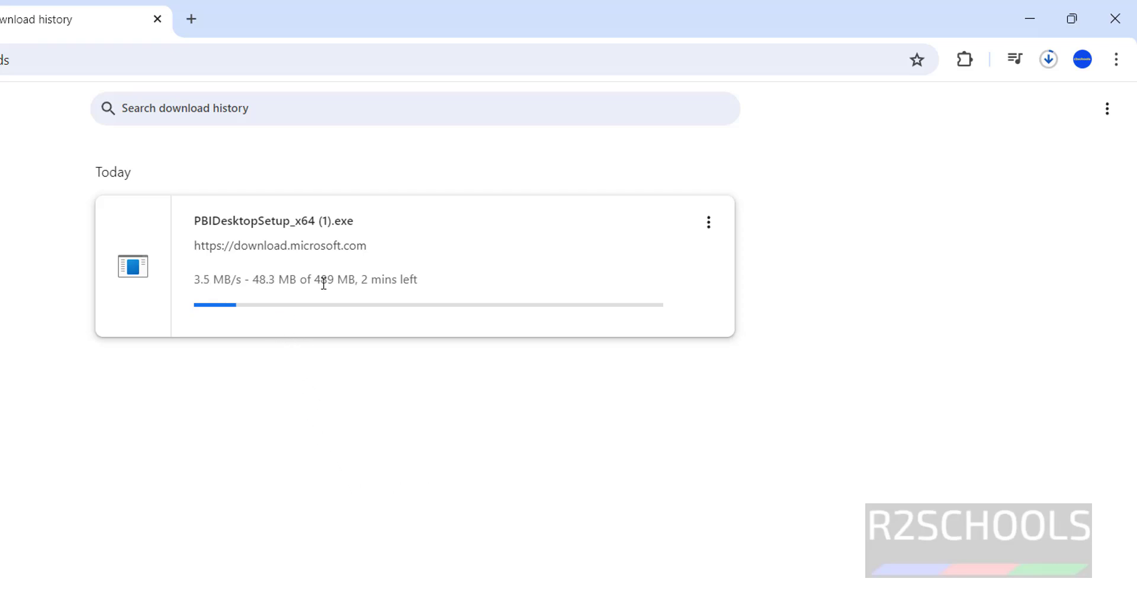
click(711, 224)
click(642, 231)
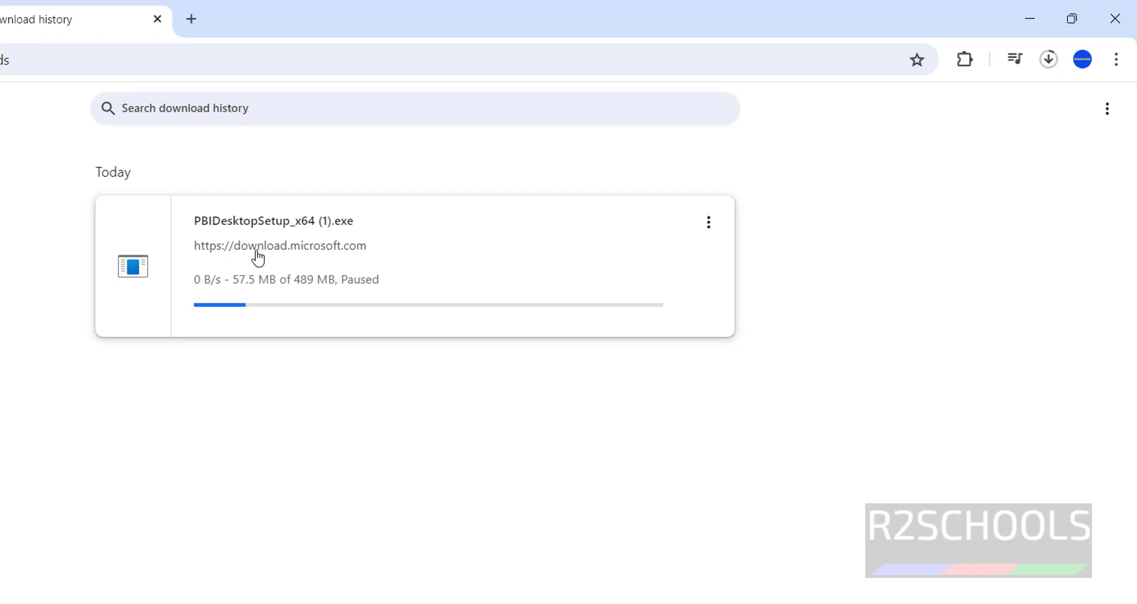
click(709, 224)
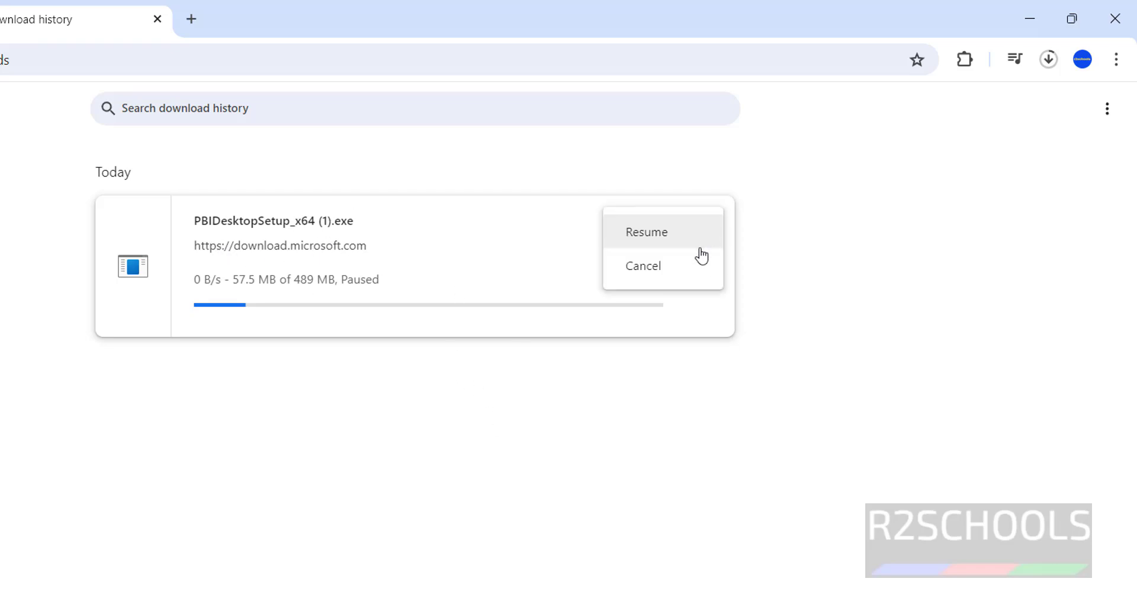
click(674, 266)
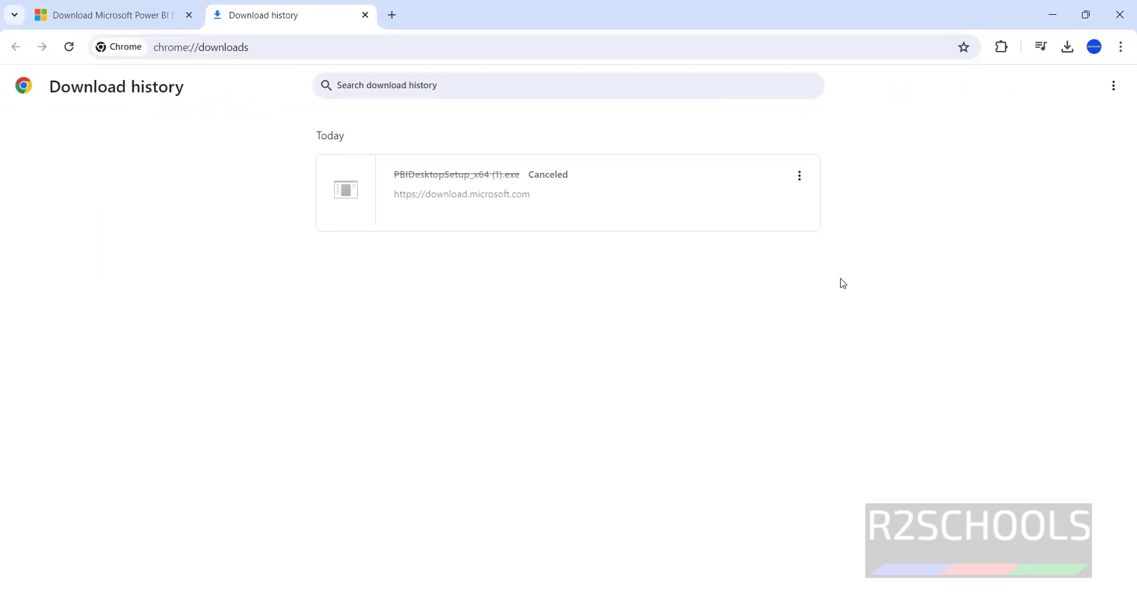
- Run the existing PBIDesktopSetup_x64.exe from the Downloads folder in File Explorer
key(super+e)
double_click(515, 199)
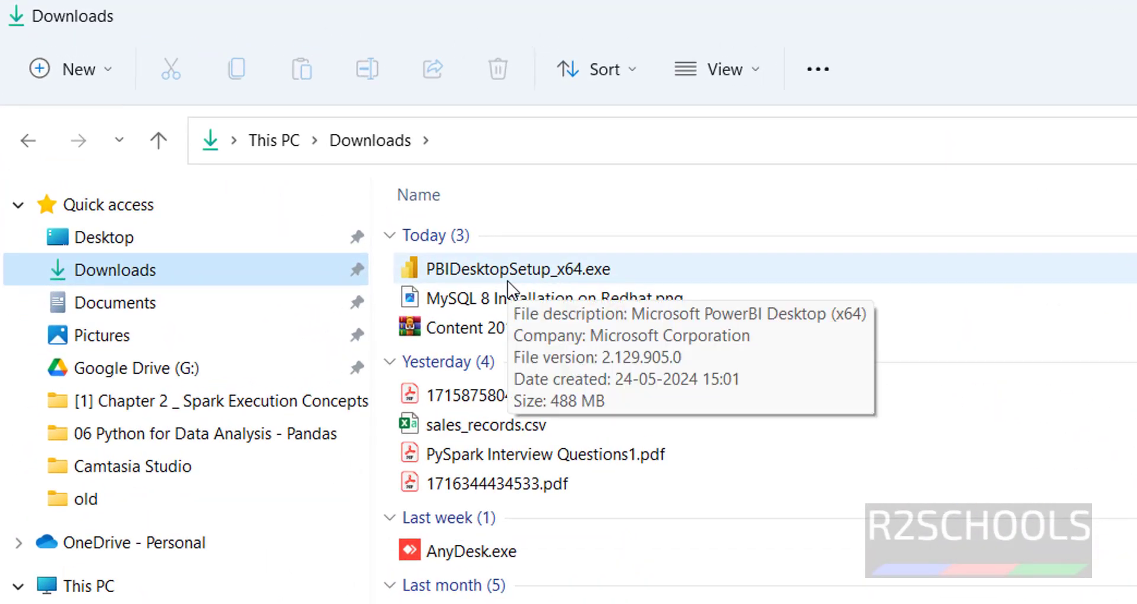
double_click(507, 273)
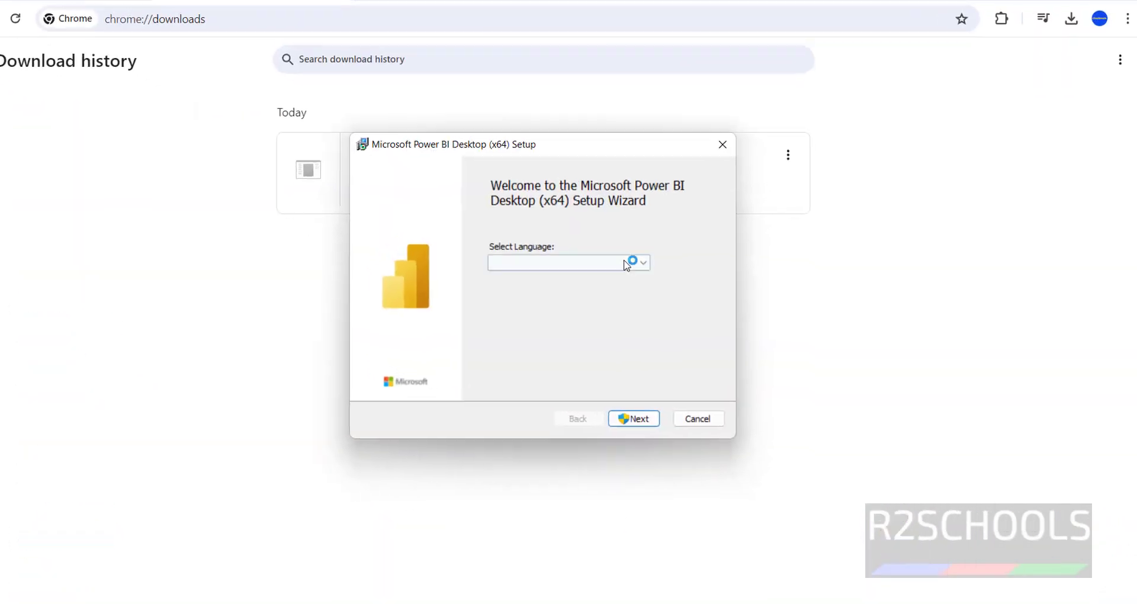
- Choose English, pass the welcome page and accept the License Agreement terms
click(627, 263)
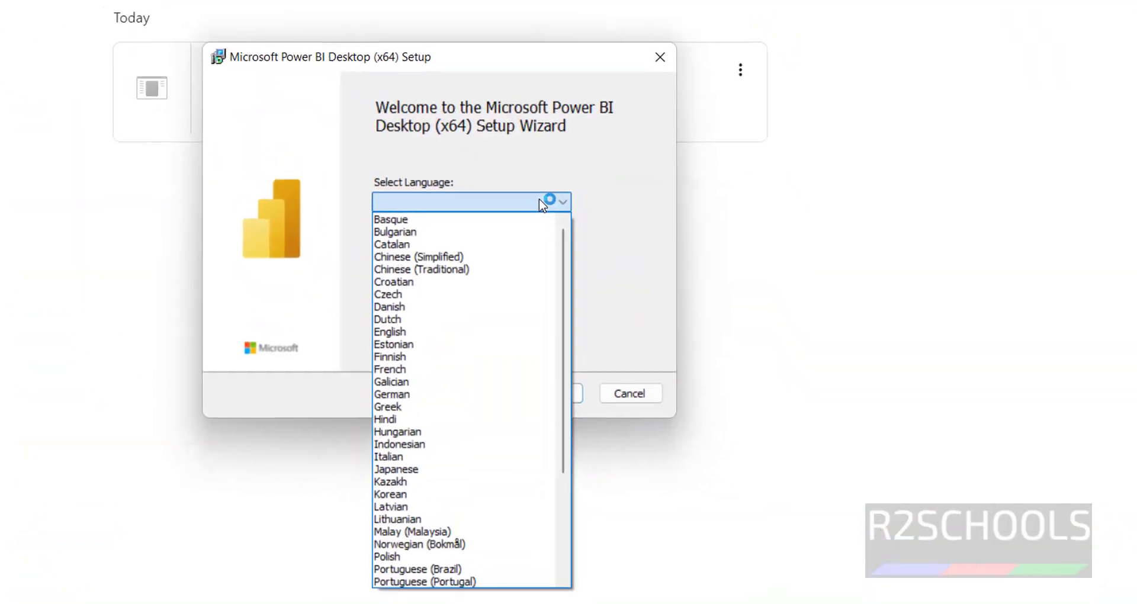
click(627, 264)
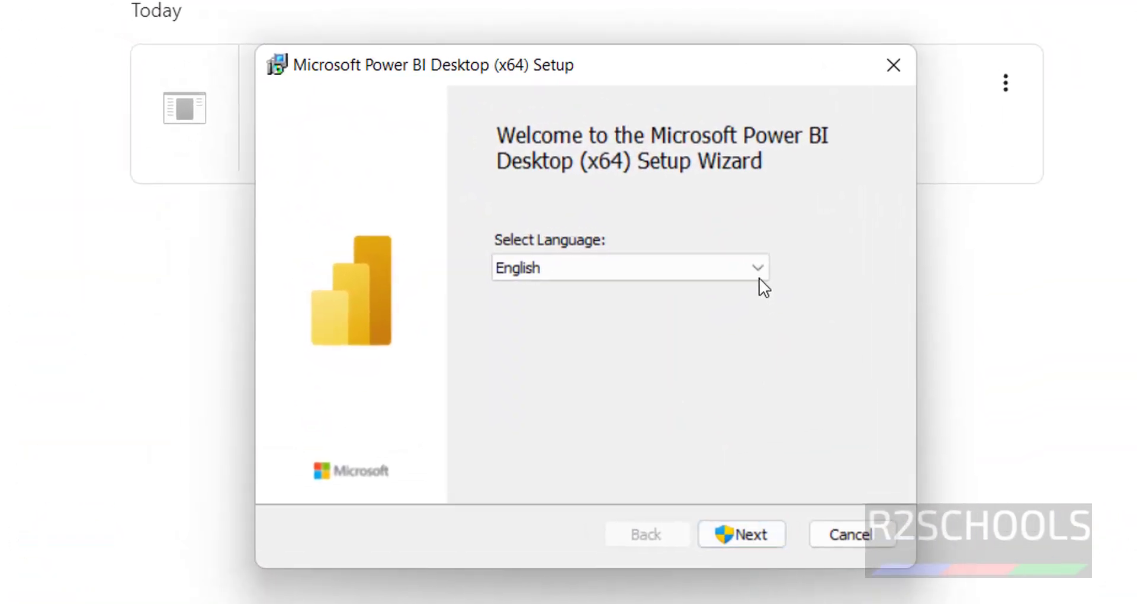
click(755, 539)
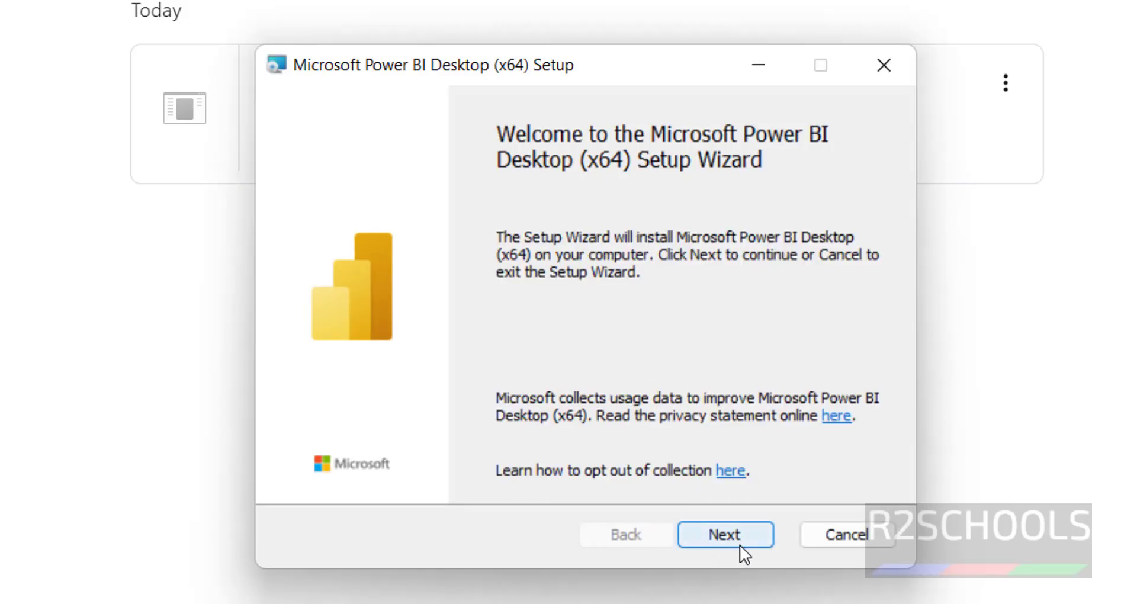
click(740, 544)
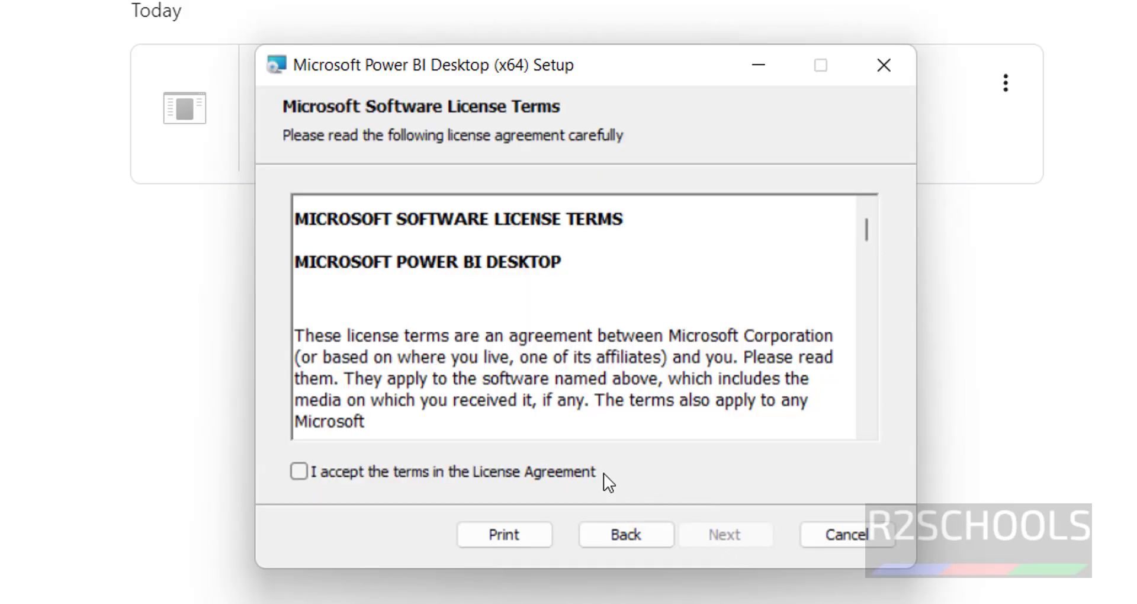
click(308, 474)
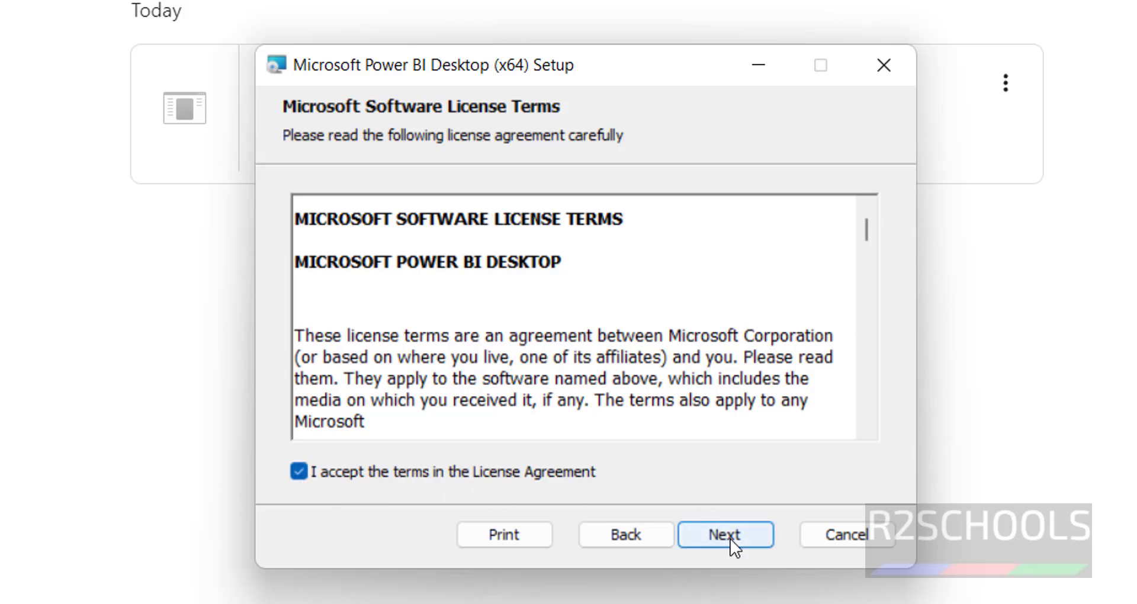
click(730, 538)
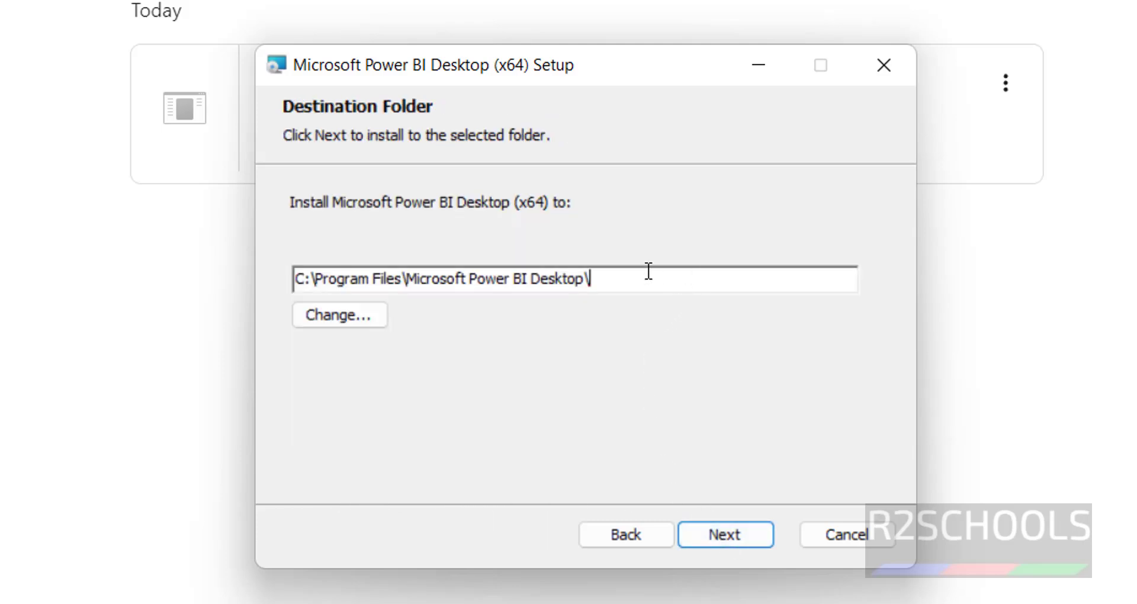
- Keep C:\Program Files\Microsoft Power BI Desktop\ as the install folder and continue to Ready to install
drag(647, 270, 214, 271)
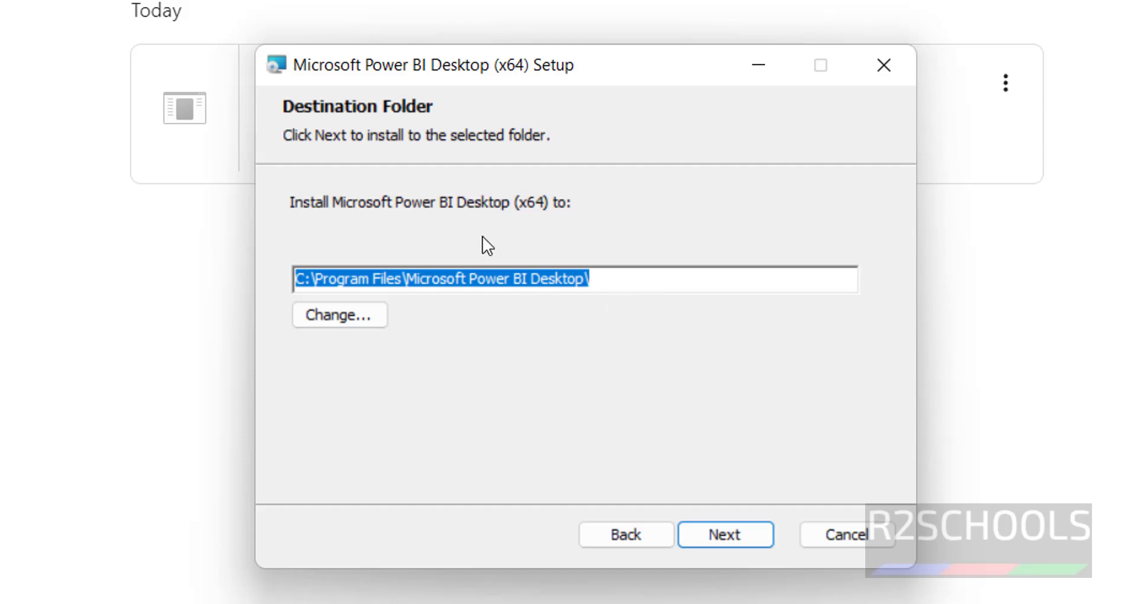
click(346, 315)
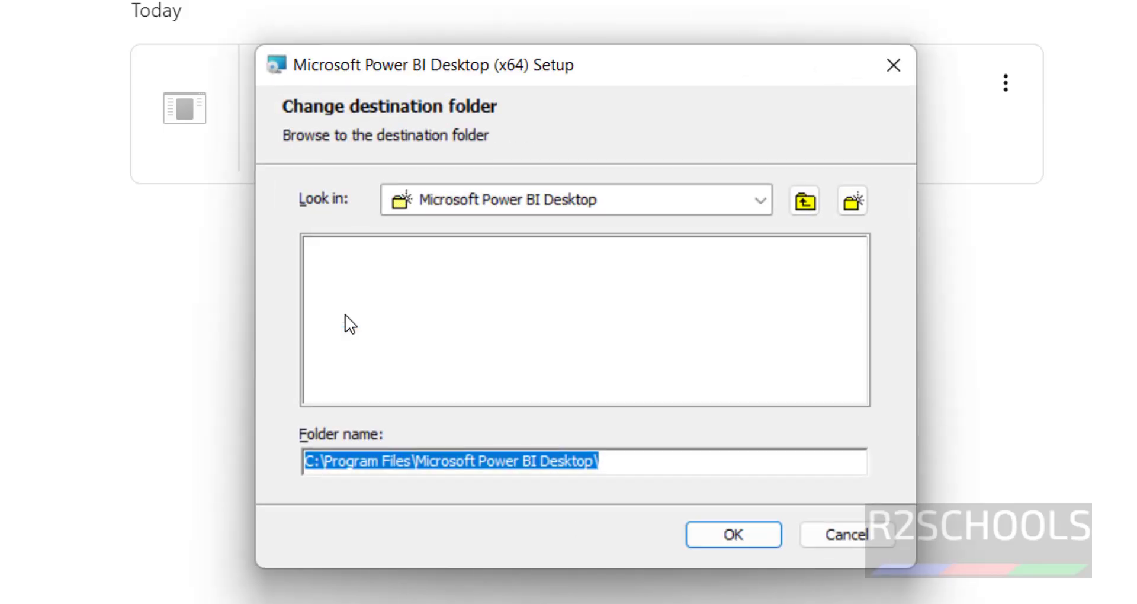
click(828, 521)
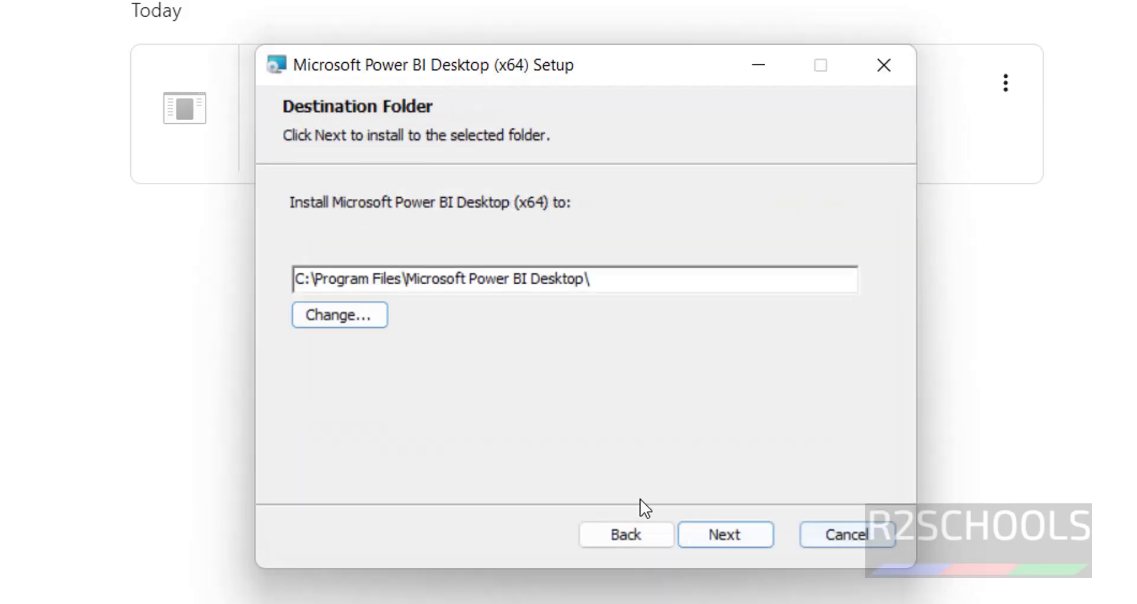
click(751, 535)
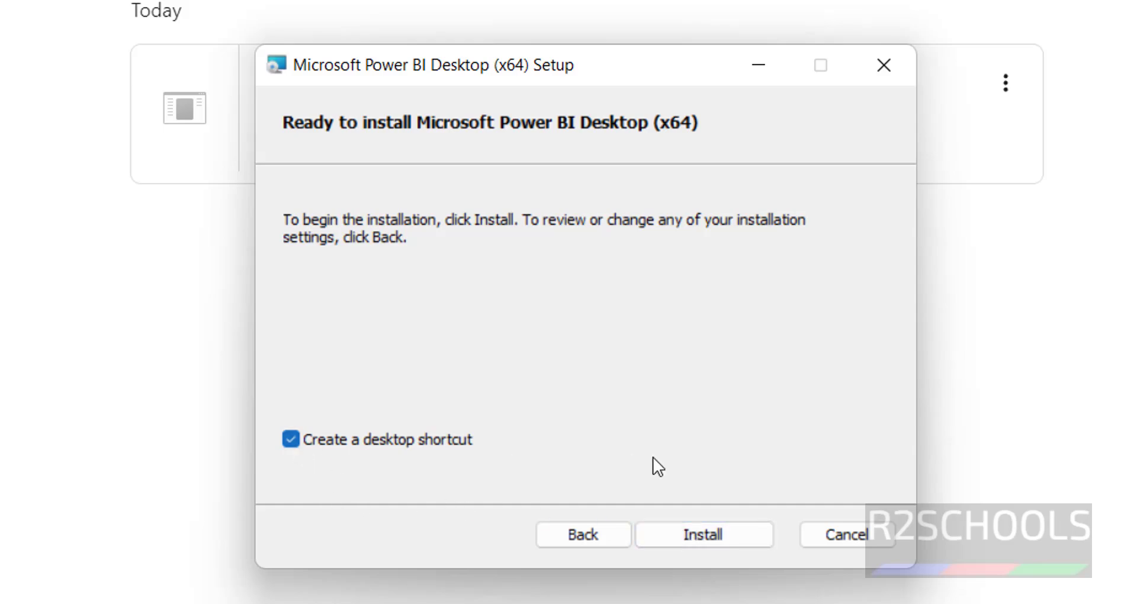
- Install Power BI Desktop and finish the wizard without launching the app
click(694, 540)
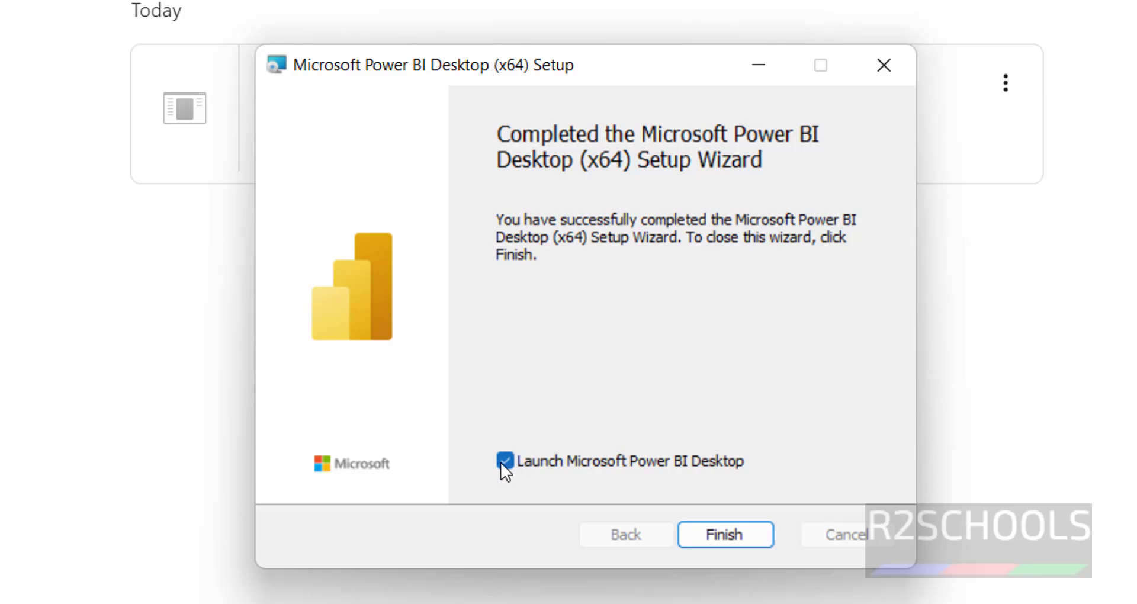
click(723, 534)
key(super)
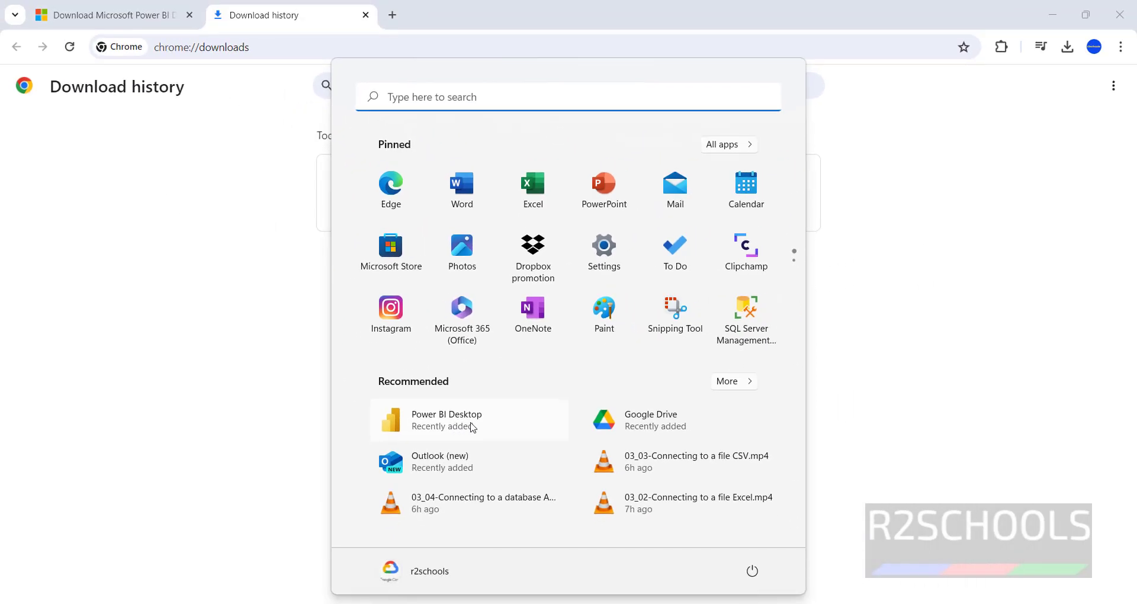
- Launch Power BI Desktop from the P section of the Start menu's All apps list
click(723, 145)
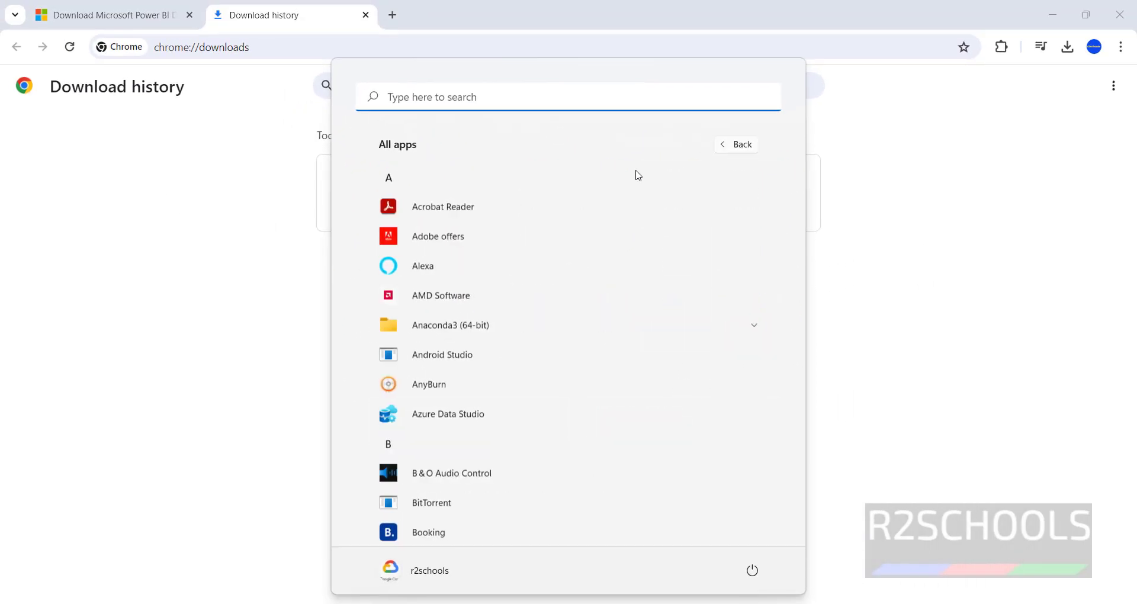
scroll(503, 432, down, 15)
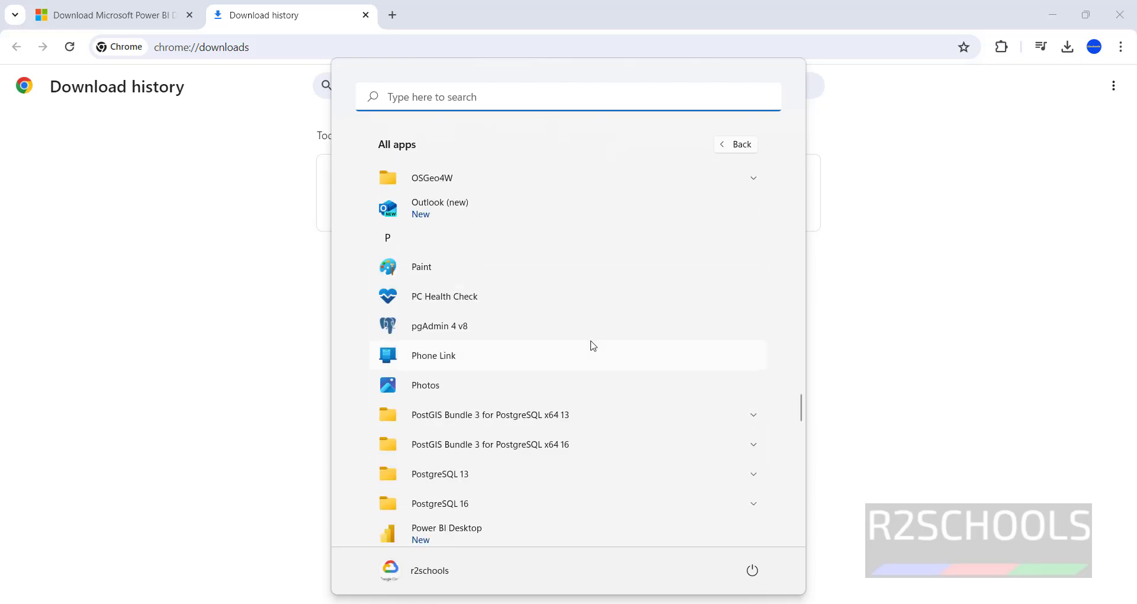
scroll(590, 349, down, 4)
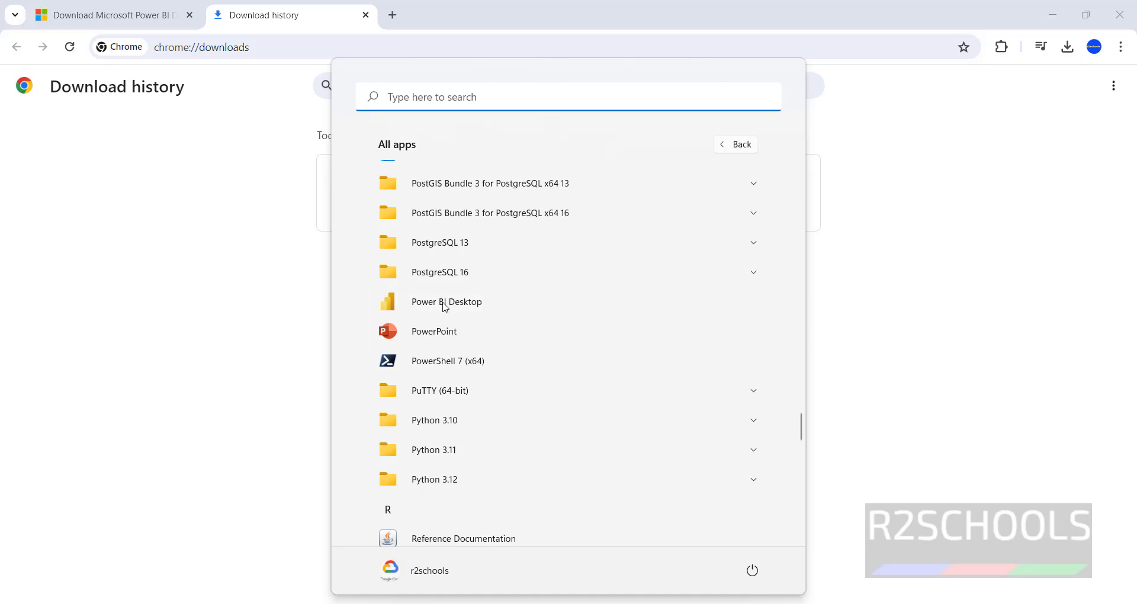
click(445, 305)
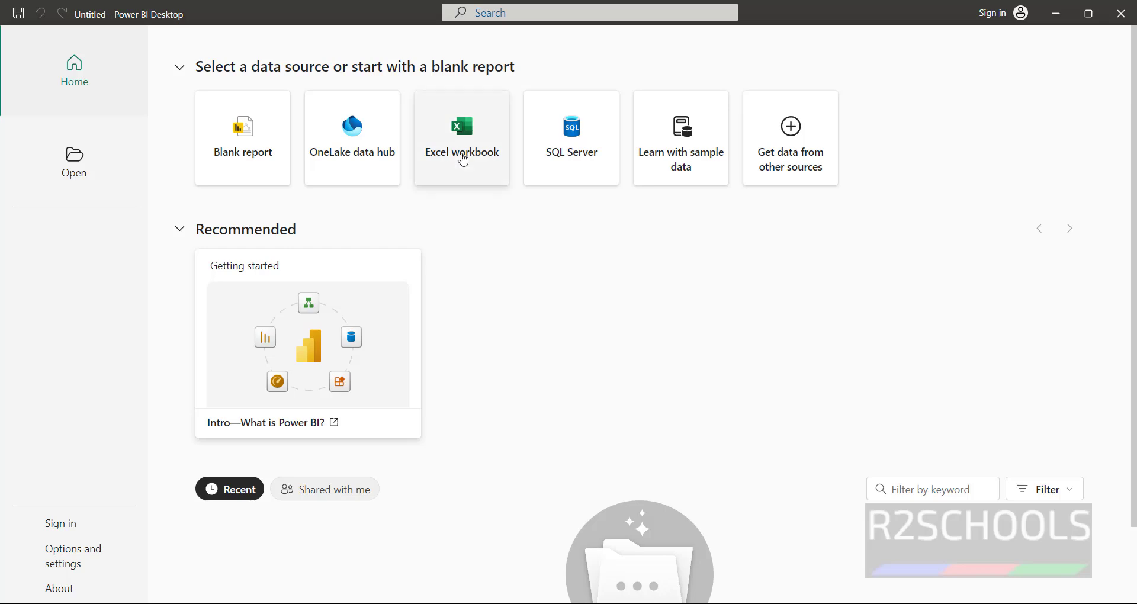
- Close the start screen and cancel the Get Data dialog to reach the blank Untitled report
click(791, 137)
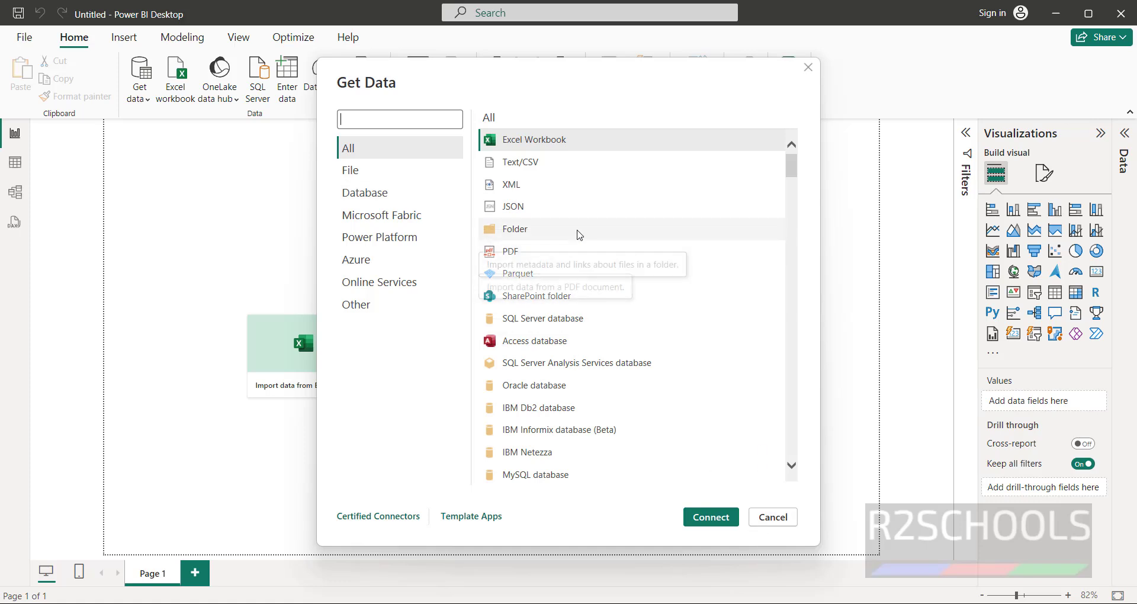
click(771, 516)
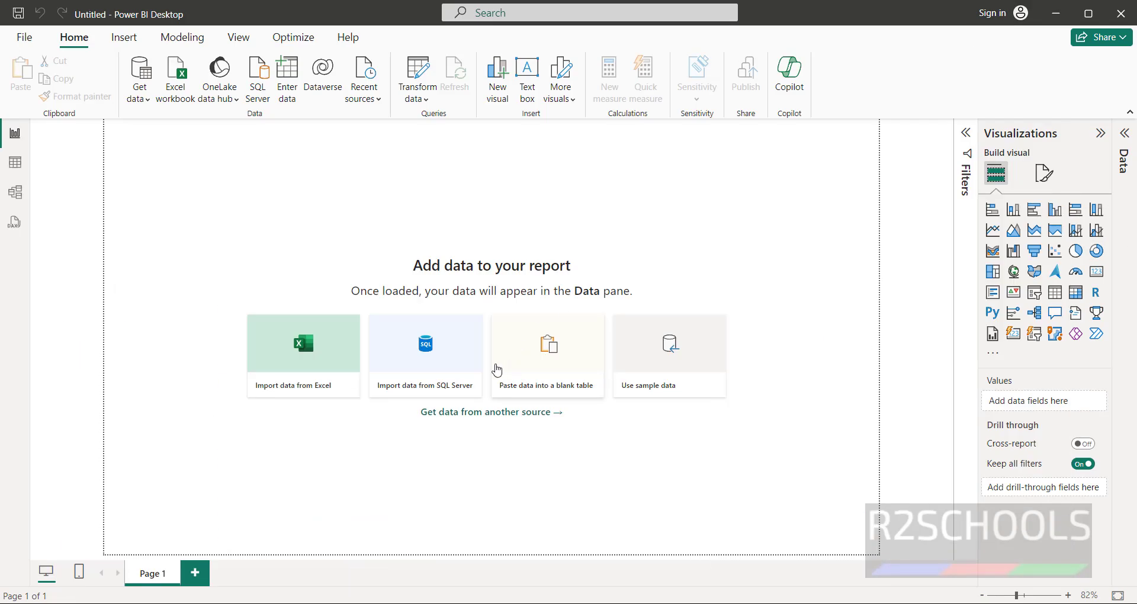
- Import sales_records.csv from the Downloads folder through Get data > Text/CSV
click(148, 102)
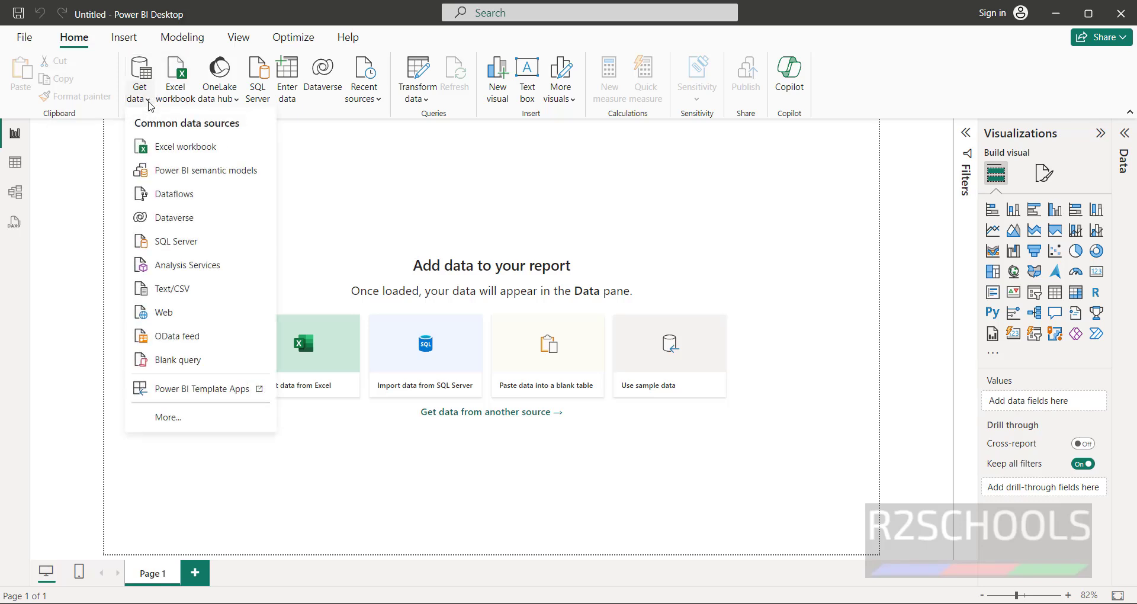
click(178, 290)
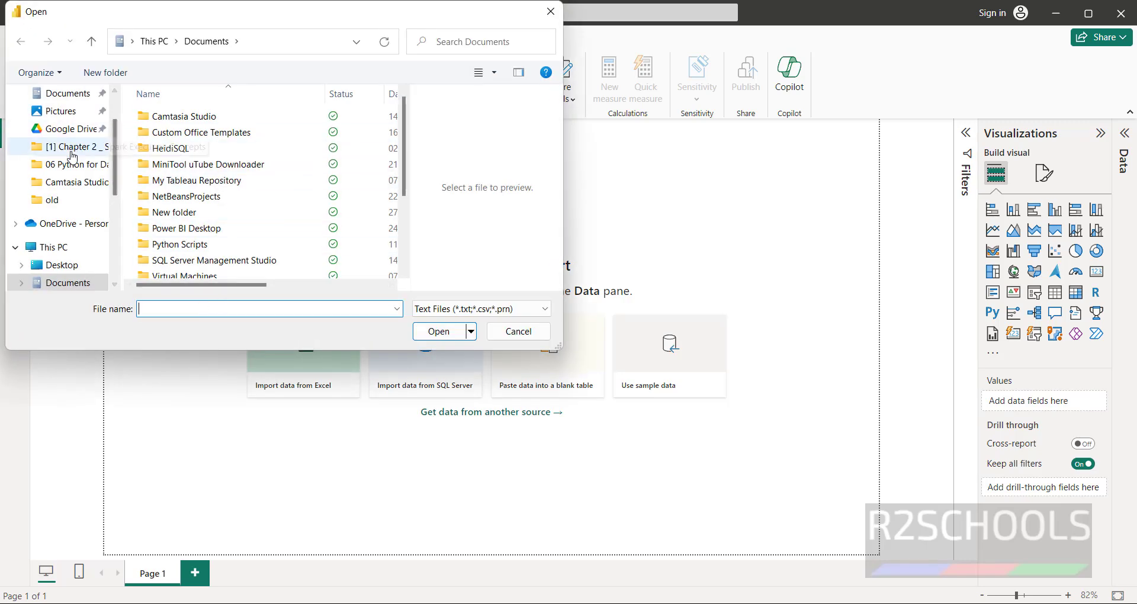
scroll(116, 193, down, 2)
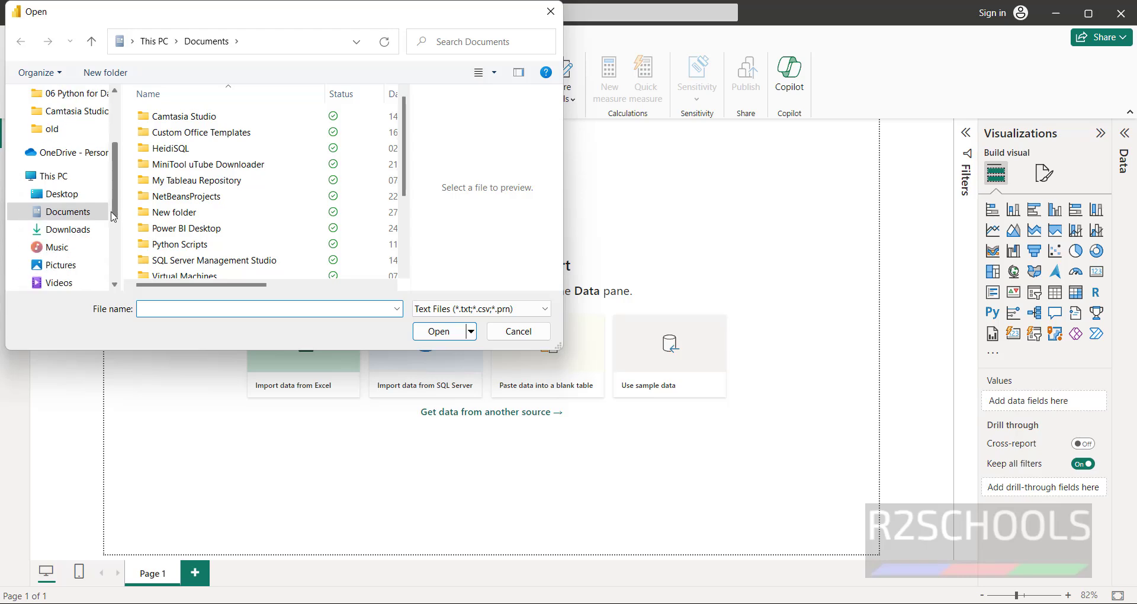
click(80, 229)
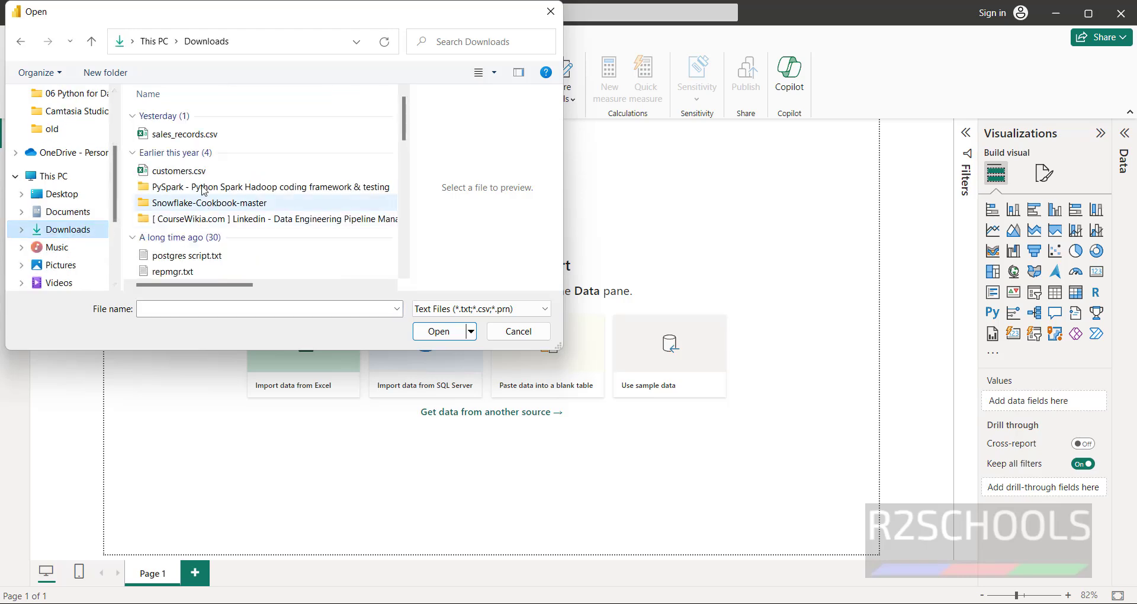
click(196, 136)
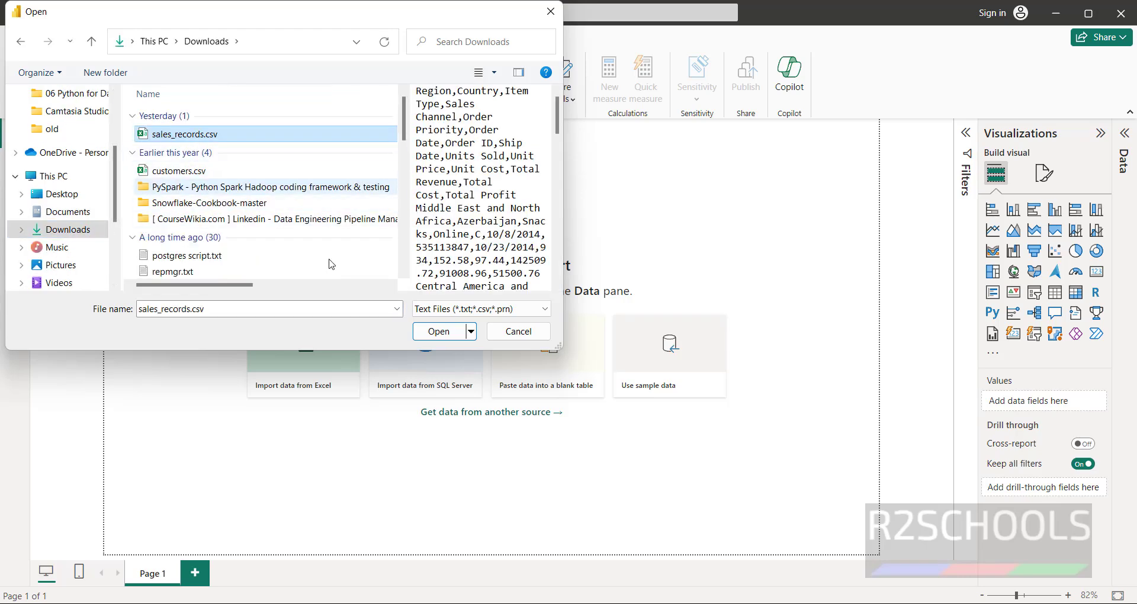
click(427, 333)
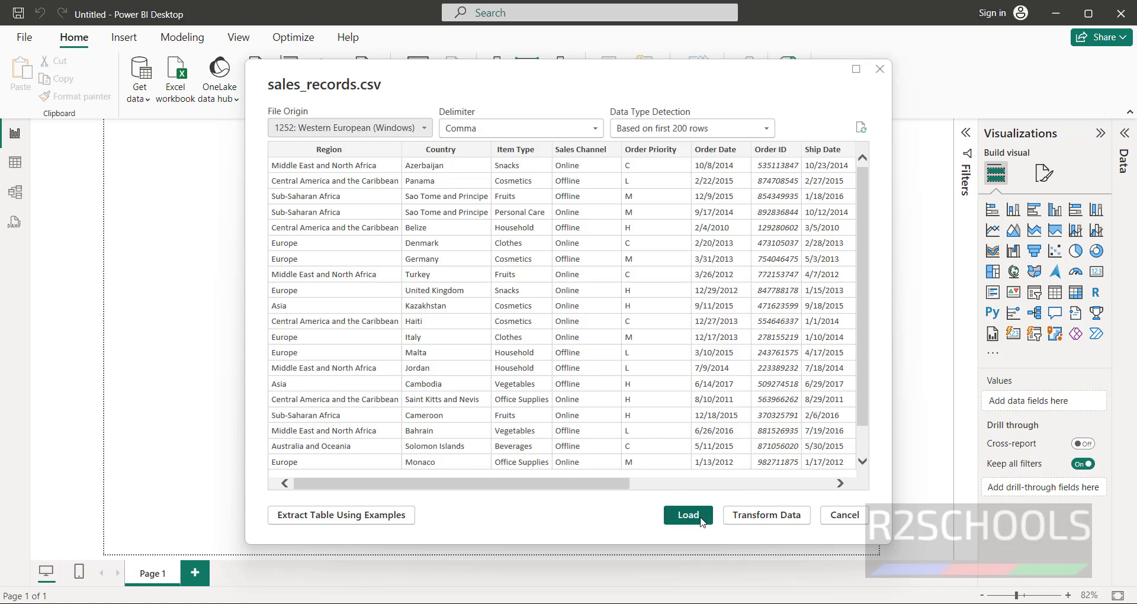
- Review the Delimiter and Data Type Detection choices, leave them unchanged, and load sales_records.csv
scroll(814, 395, down, 3)
scroll(814, 394, up, 3)
click(592, 127)
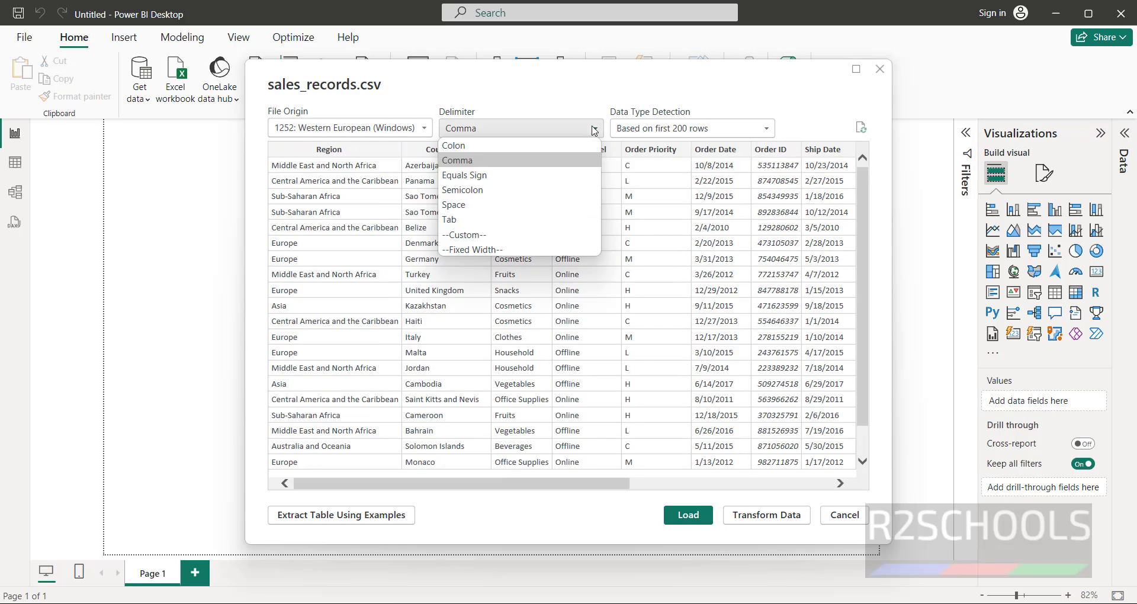
click(713, 128)
click(717, 129)
click(715, 130)
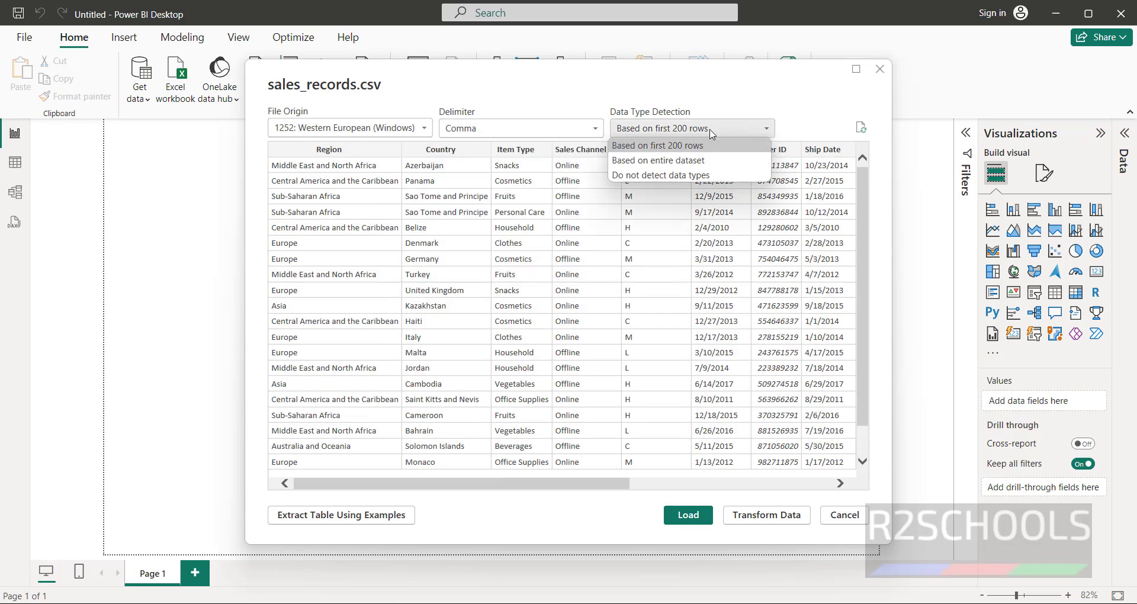
click(711, 132)
click(728, 131)
click(728, 130)
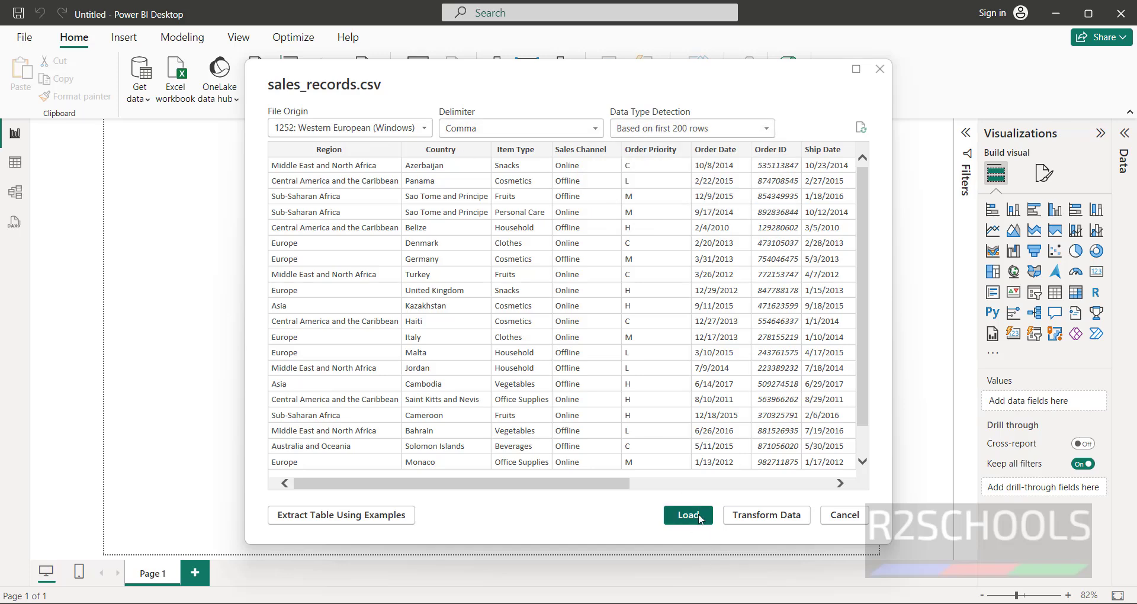
click(688, 515)
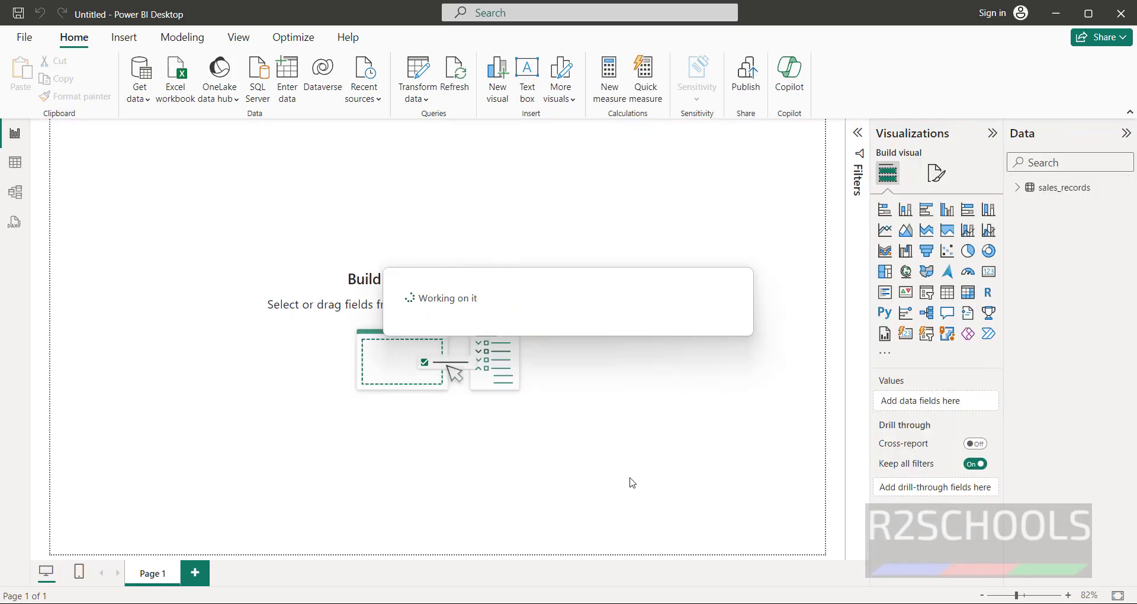
- Expand sales_records and try Country, Item Type and Order Date, then untick them all
click(1018, 190)
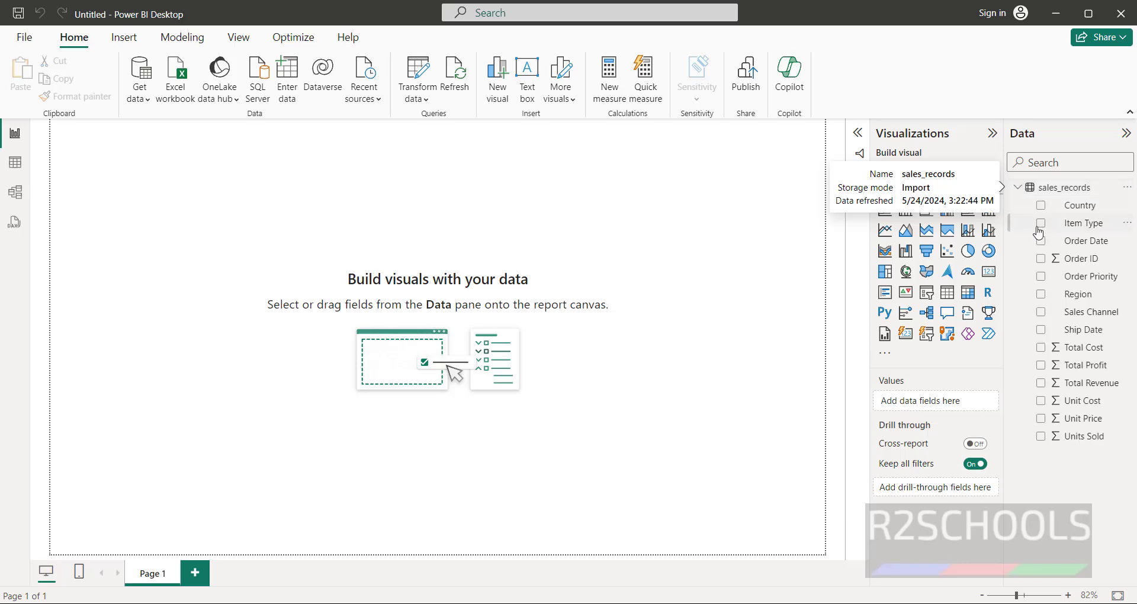
click(1042, 206)
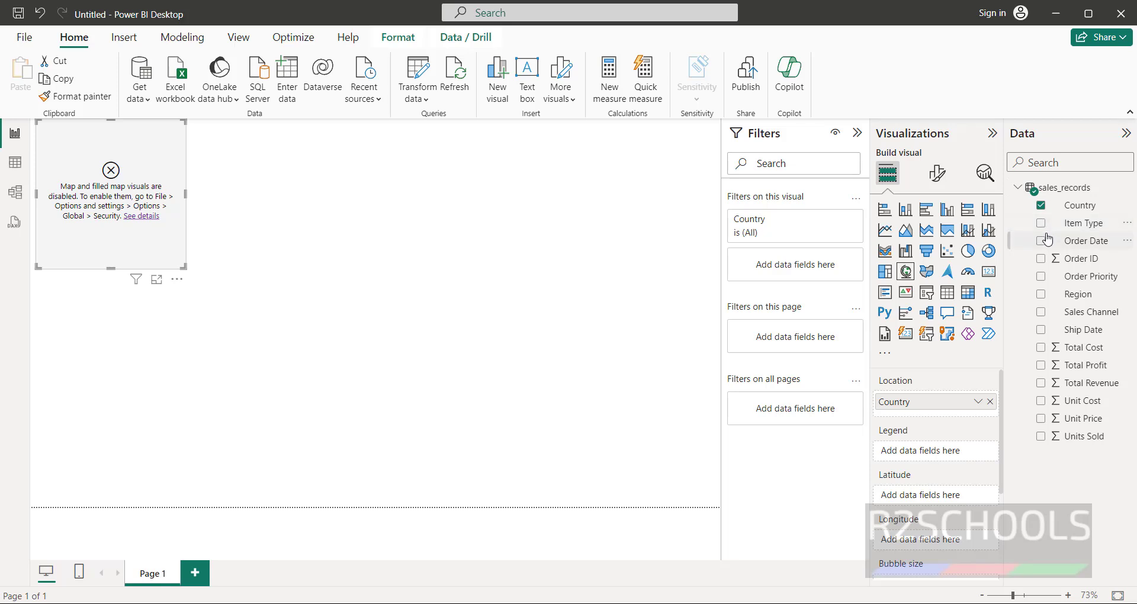
click(1041, 223)
click(1042, 241)
click(1042, 241)
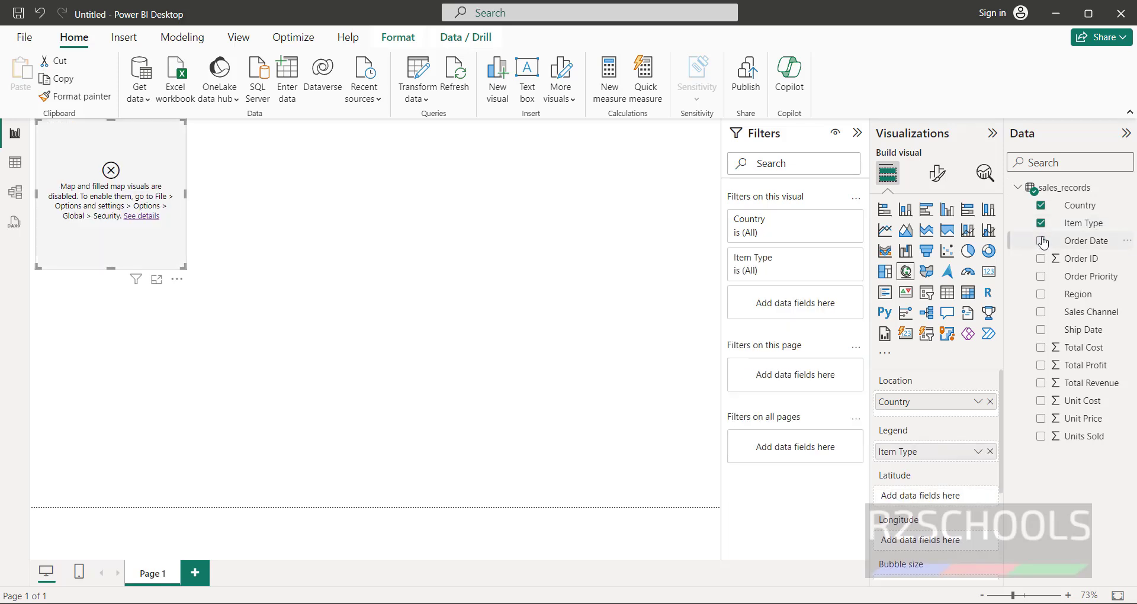
click(1041, 223)
click(1040, 205)
- Delete the empty map visual from the report page
click(185, 265)
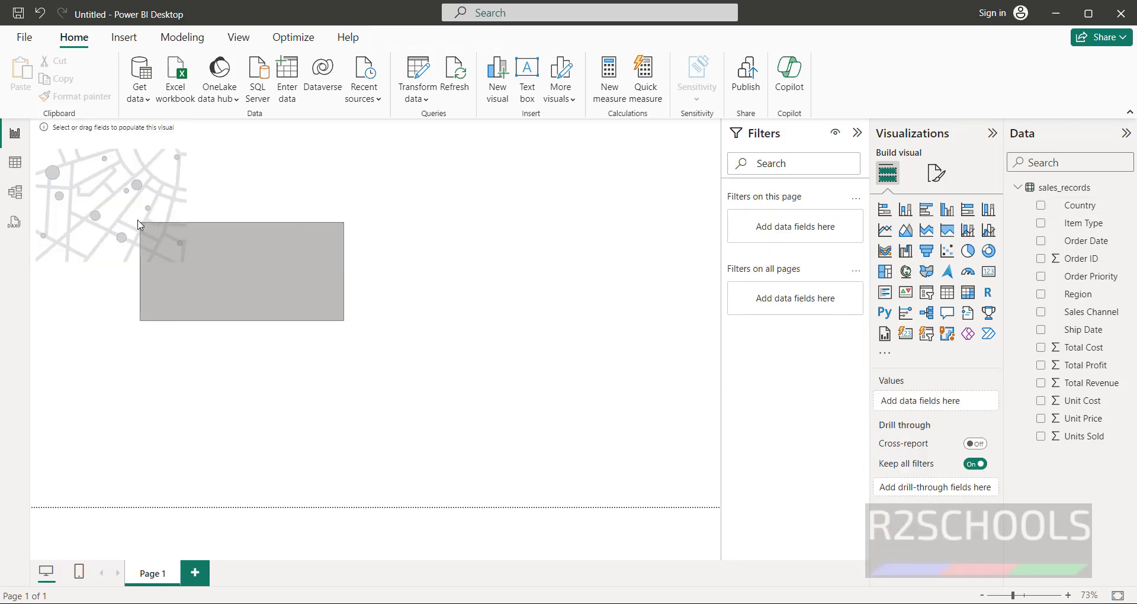
click(134, 191)
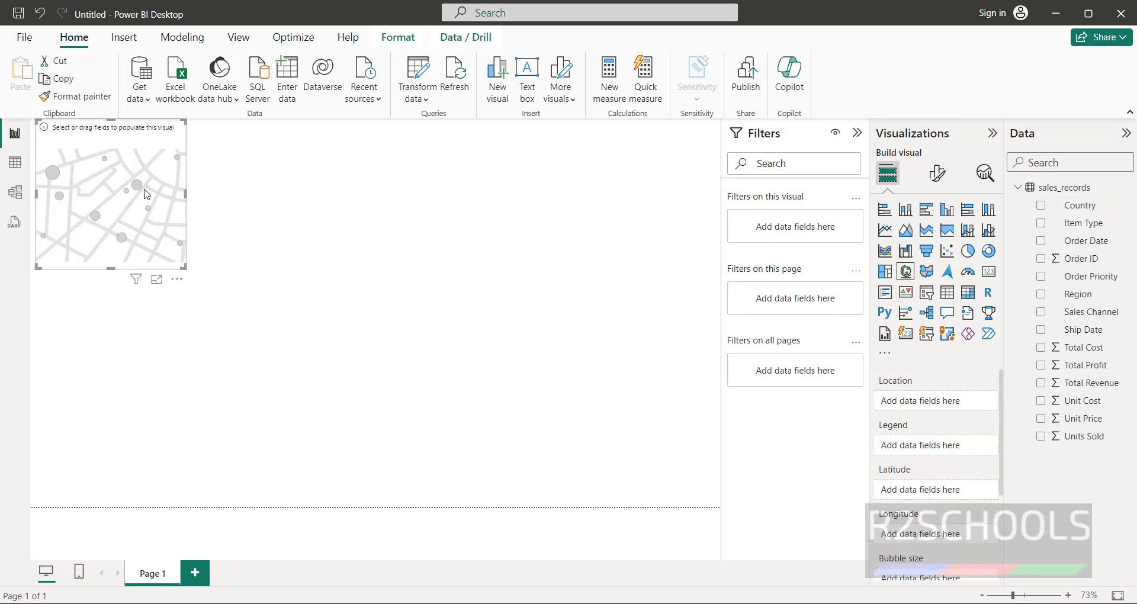
key(Delete)
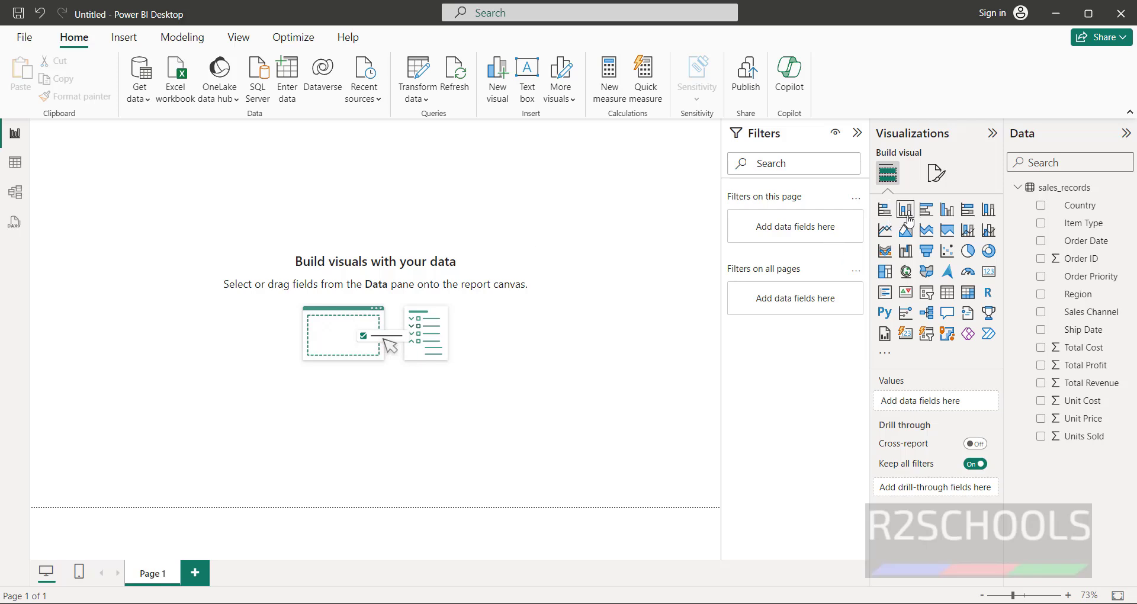
- Build an enlarged pie chart of Total Cost by Country
click(967, 251)
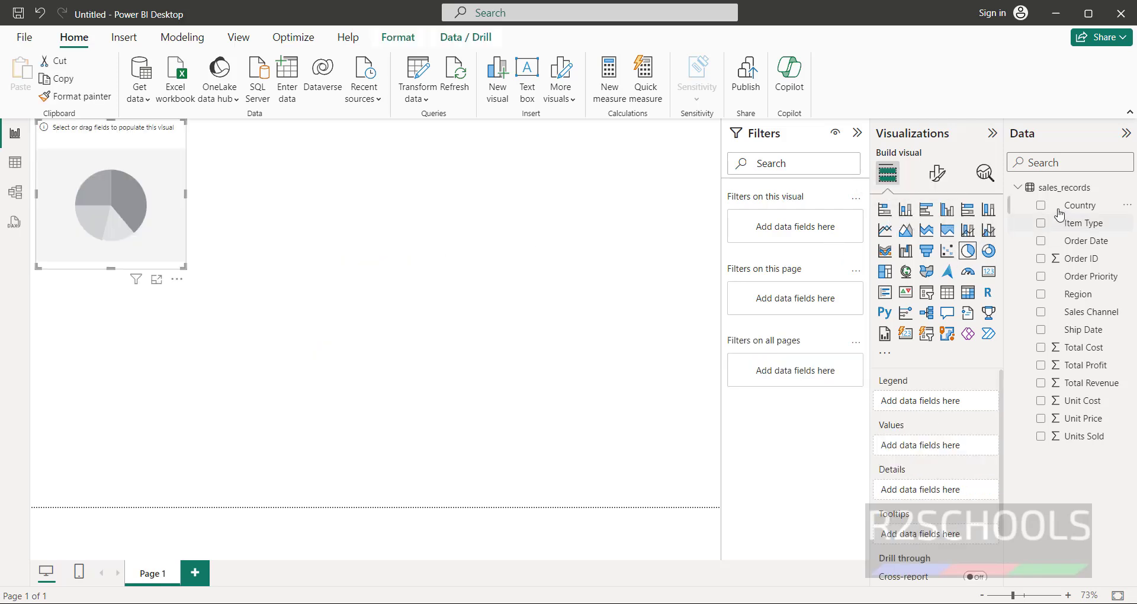
click(1041, 205)
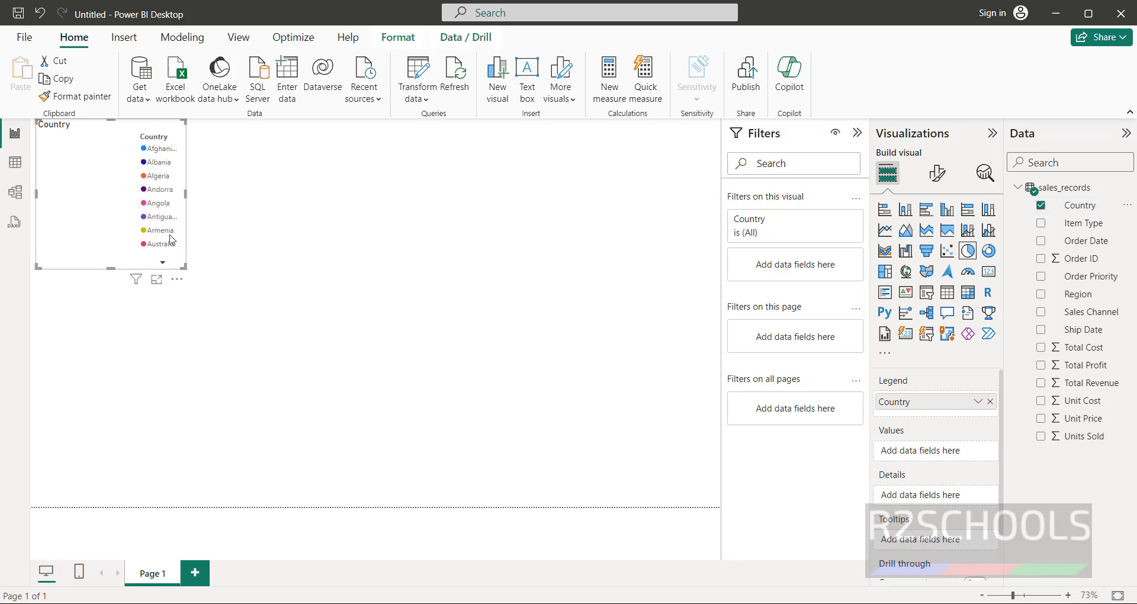
click(163, 264)
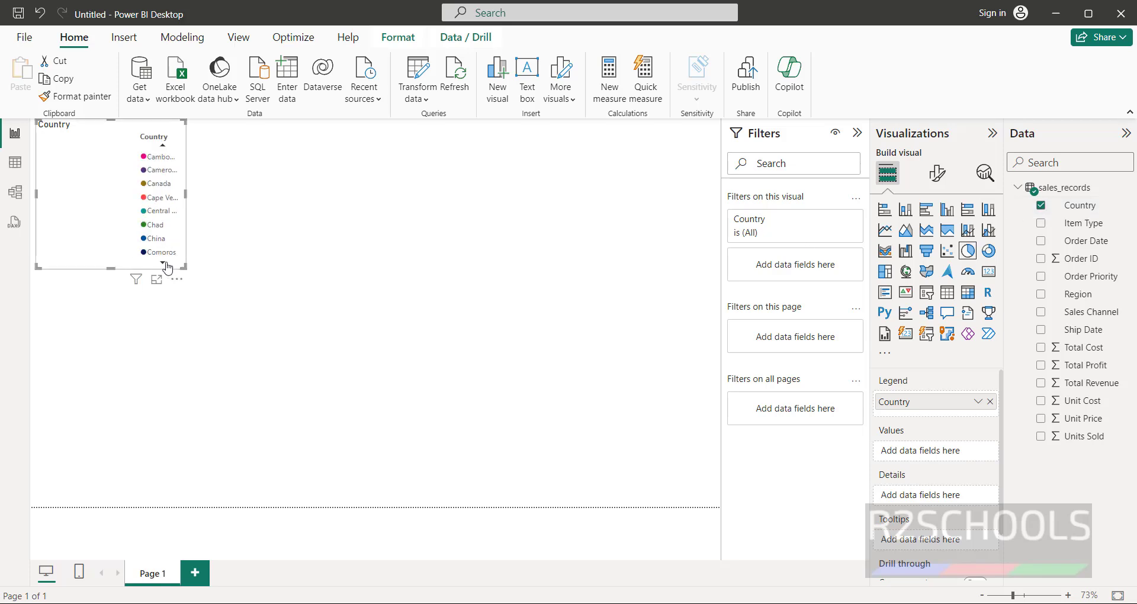
click(164, 264)
drag(184, 267, 400, 350)
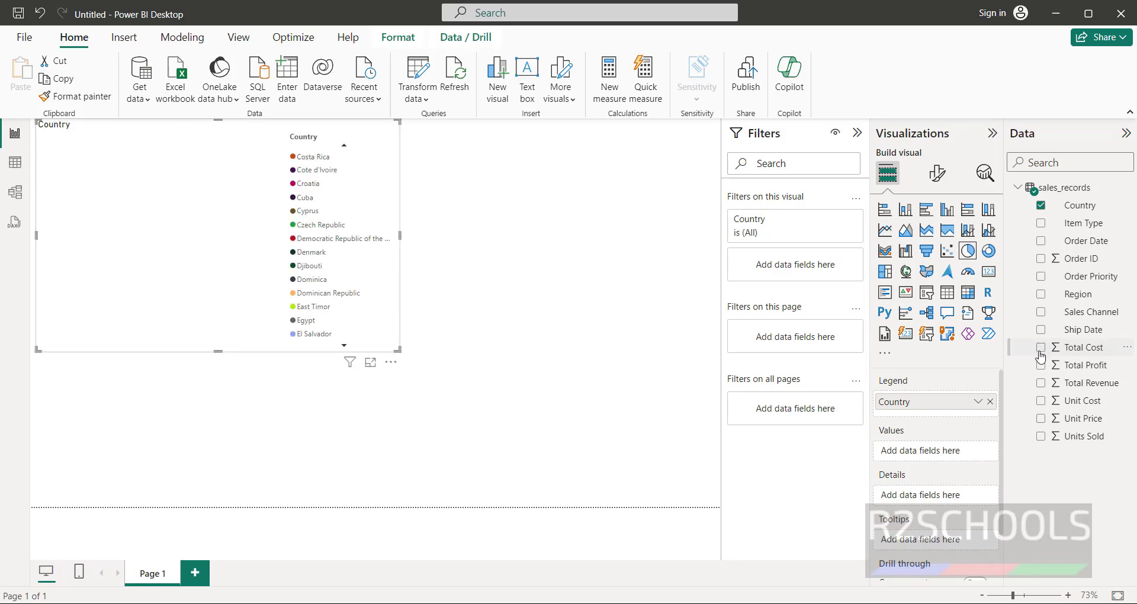
click(1041, 347)
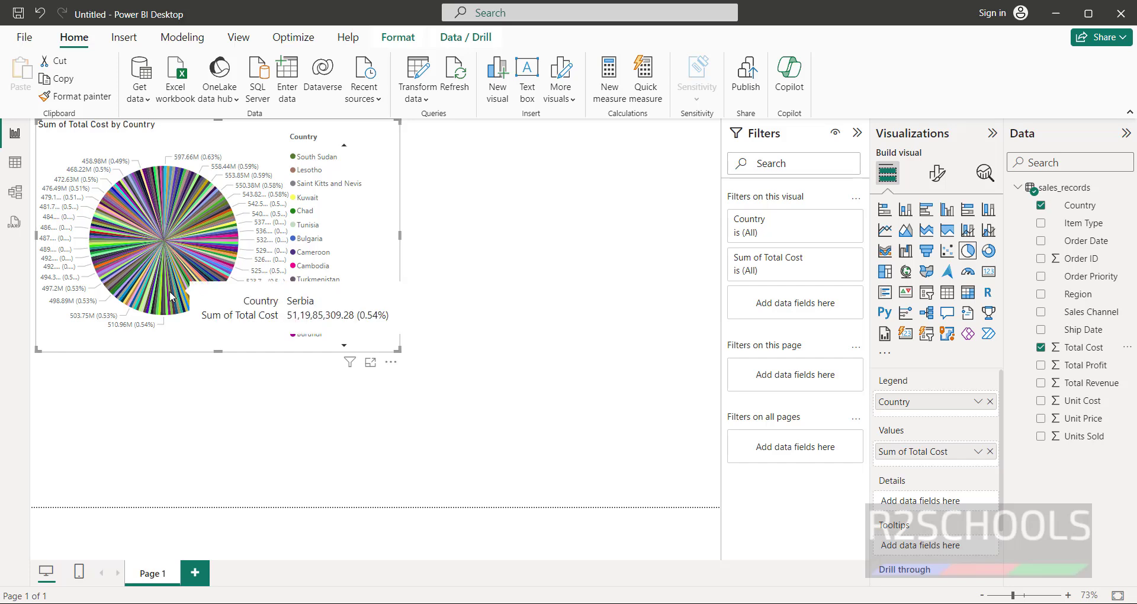
- Convert the pie into a line chart of Total Cost alone, without Country
click(884, 229)
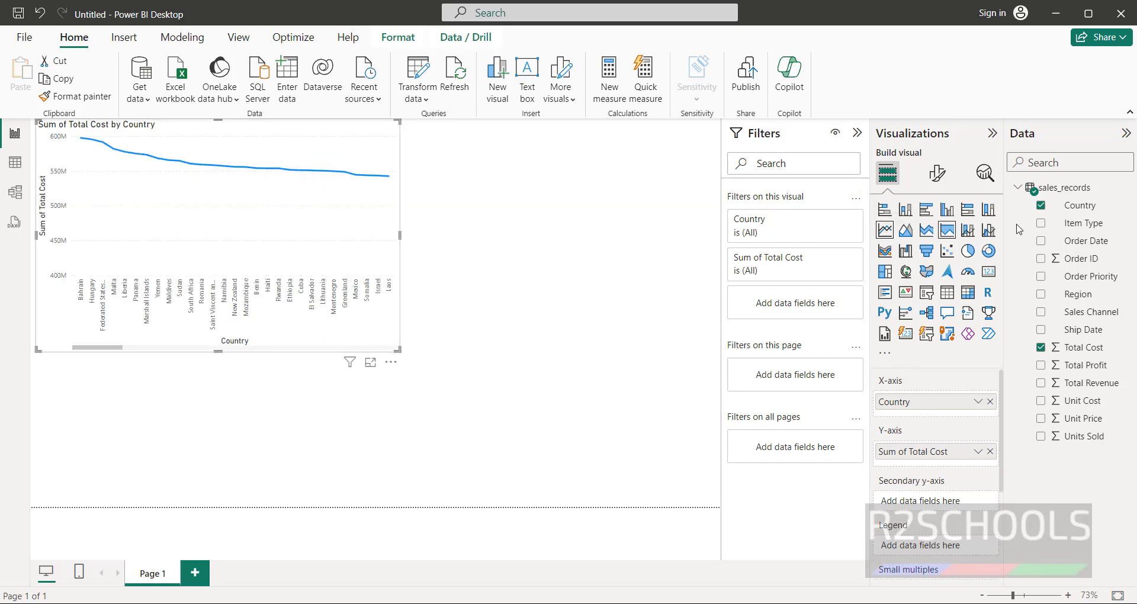
click(1040, 205)
click(1044, 348)
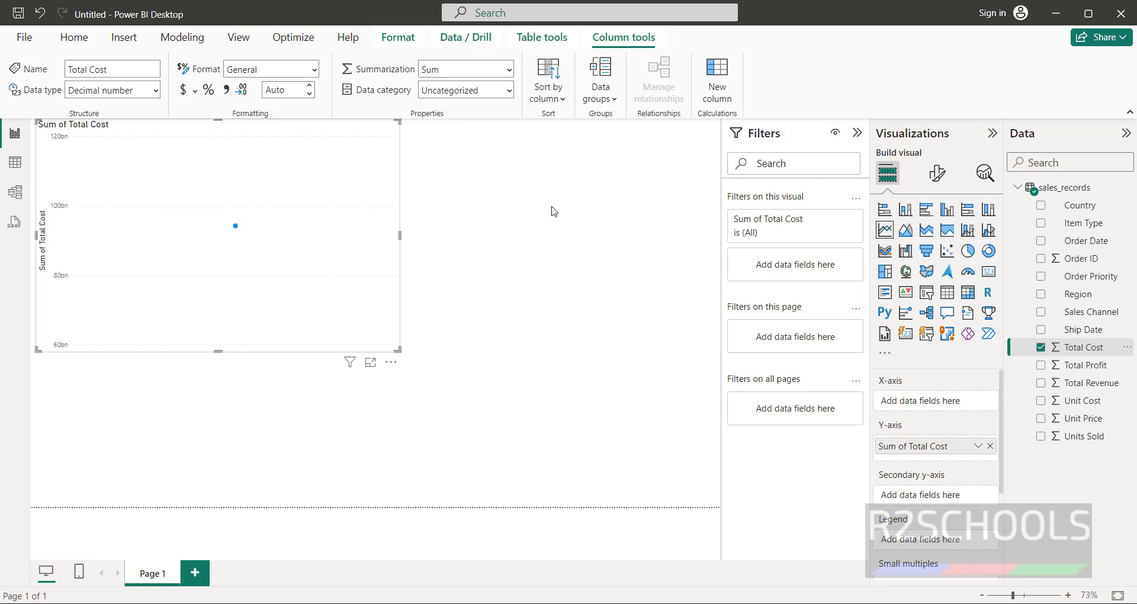
- Switch to table view and bring up the list of data sources
click(15, 162)
click(74, 36)
click(110, 100)
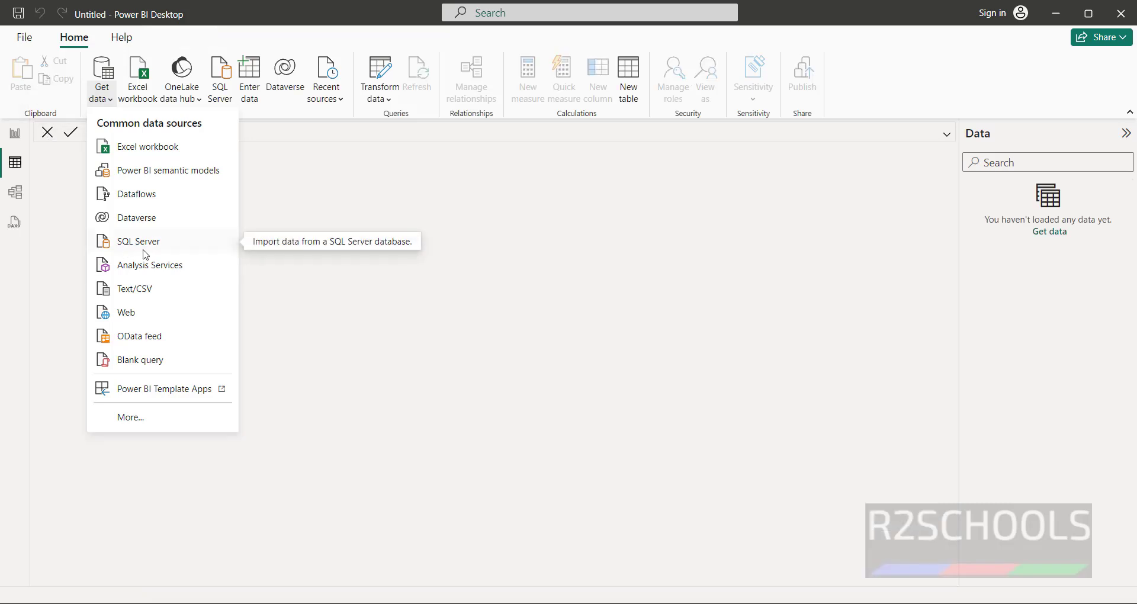
- Pick PostgreSQL database from the Database connectors in Get data and connect
click(143, 416)
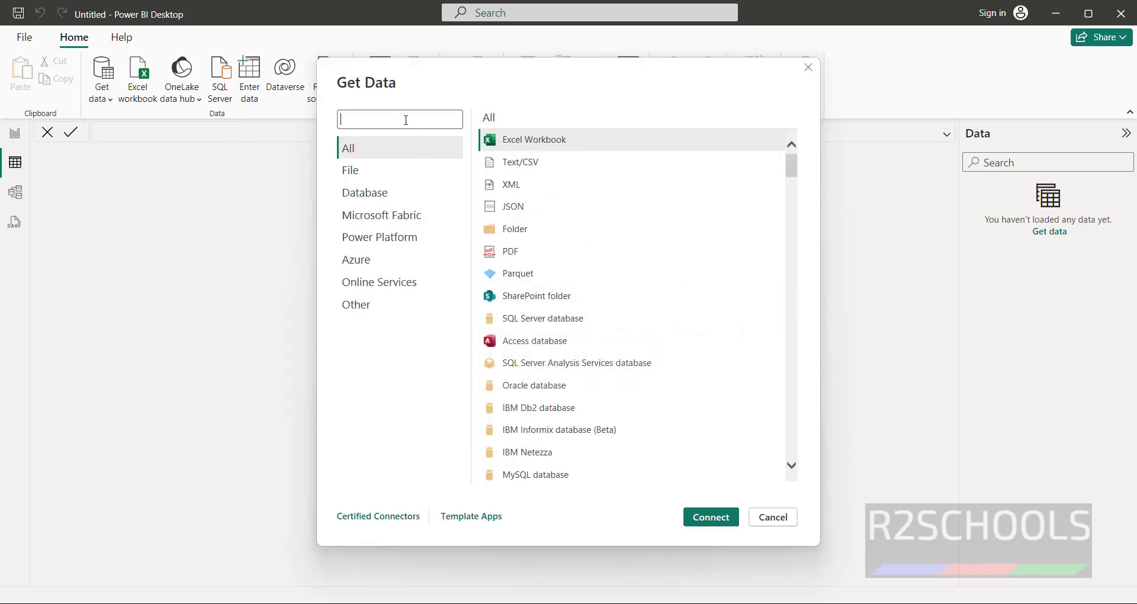
click(385, 199)
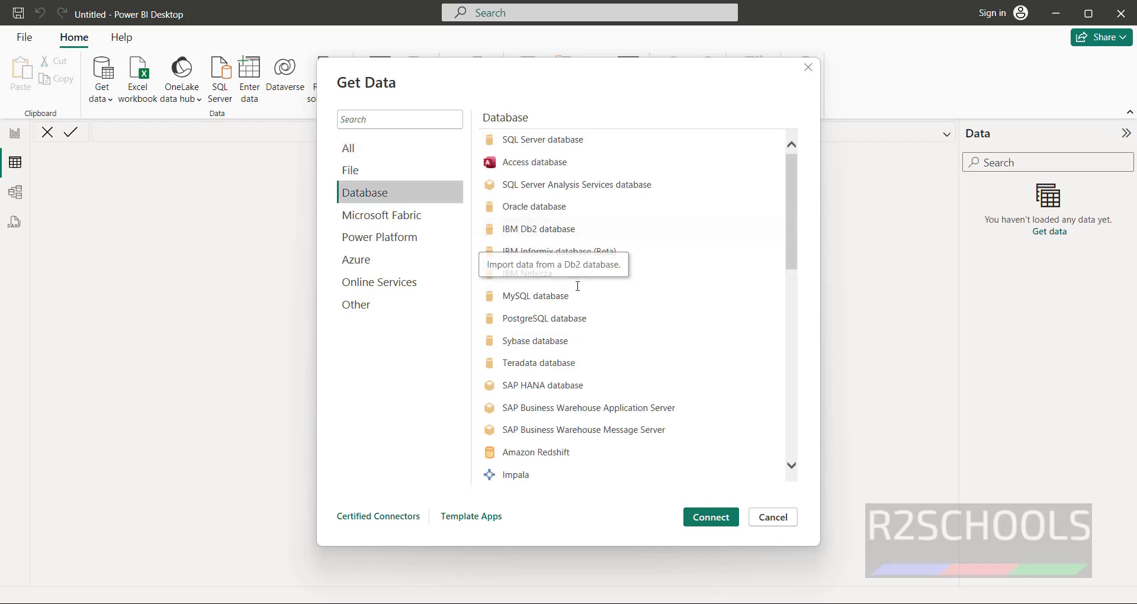
click(548, 324)
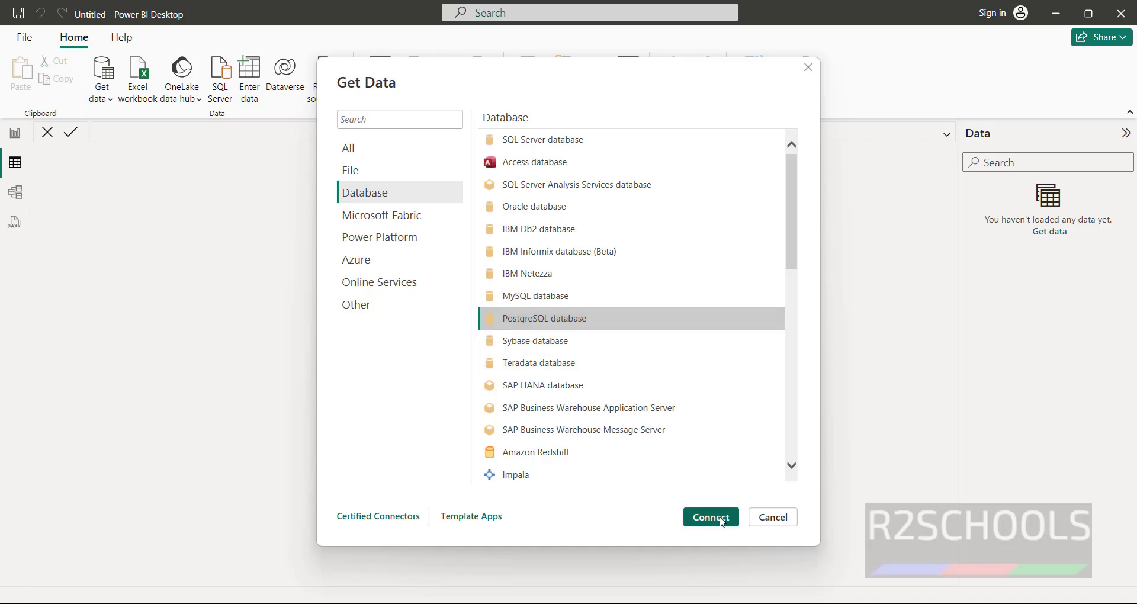
click(720, 517)
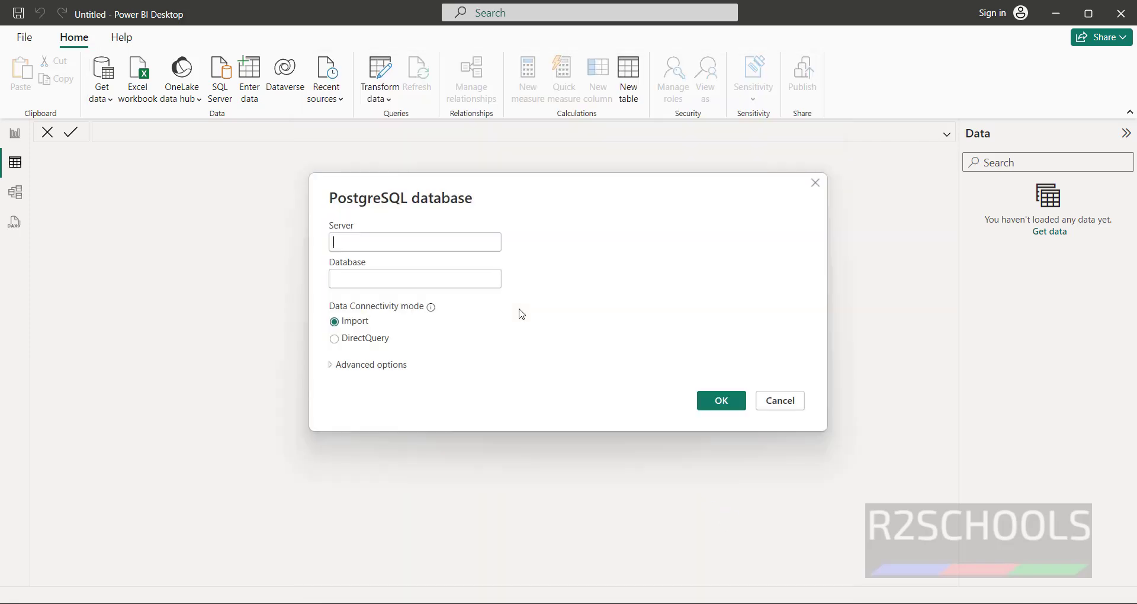
- Enter localhost as the PostgreSQL server, then move to the Database field
click(394, 240)
text(localhost)
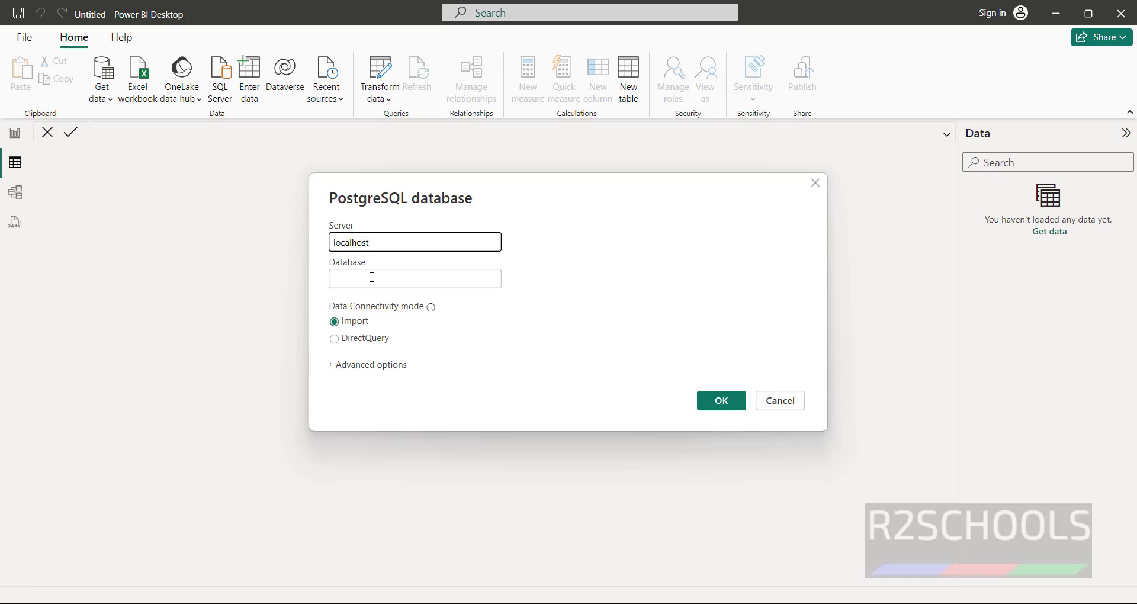
click(373, 277)
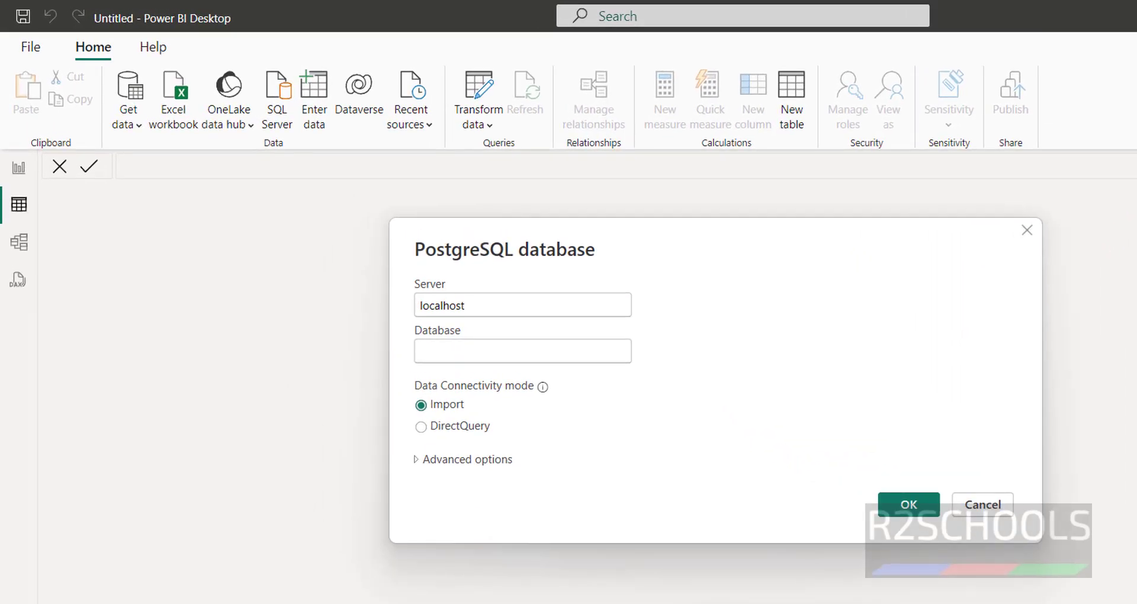
- Launch SQL Shell (psql) and log in with the default server, port and username
key(super)
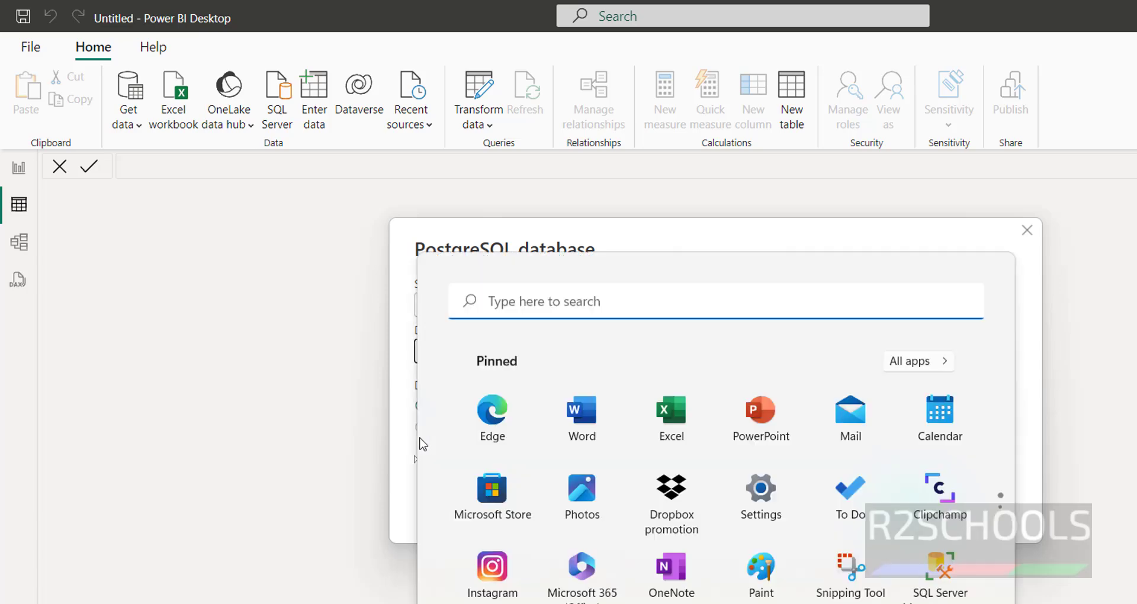
text(psql)
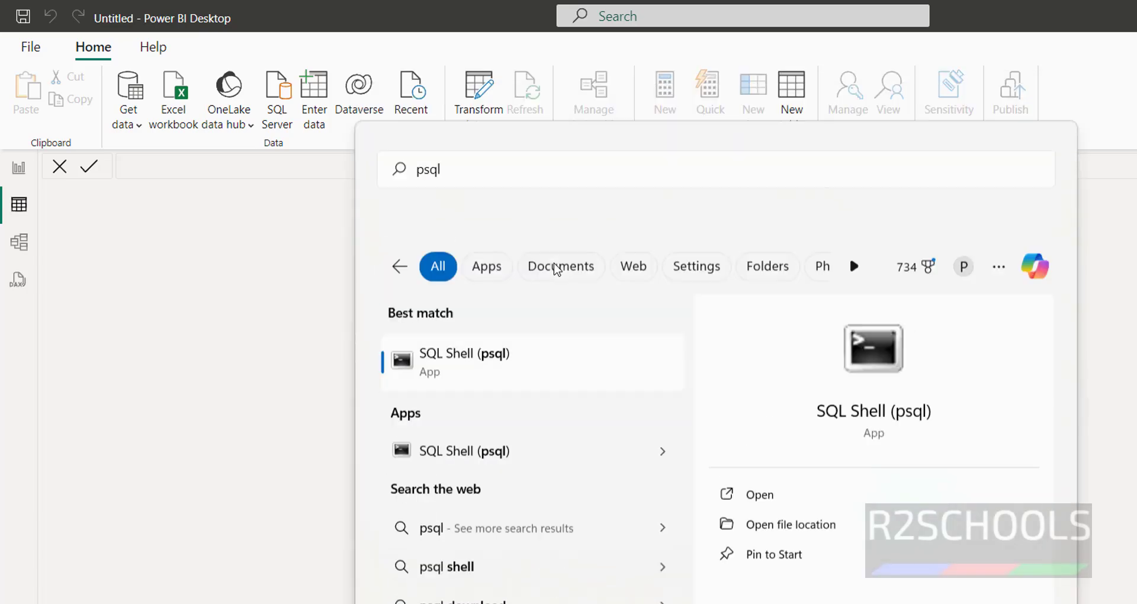
key(Return)
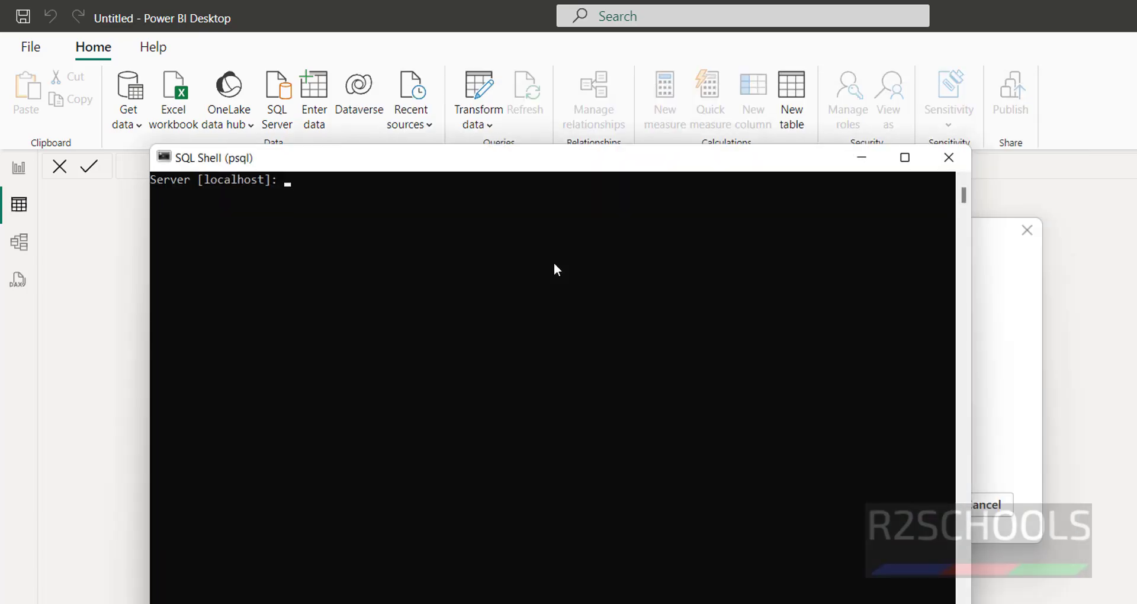
key(Return)
key(Return)
key(Return)
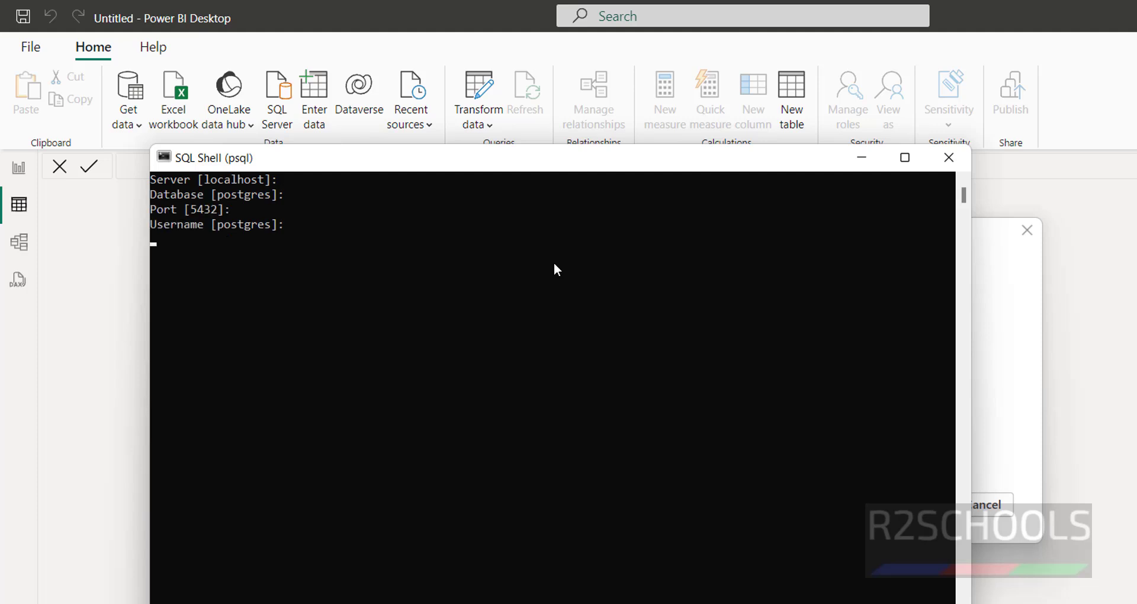
key(Return)
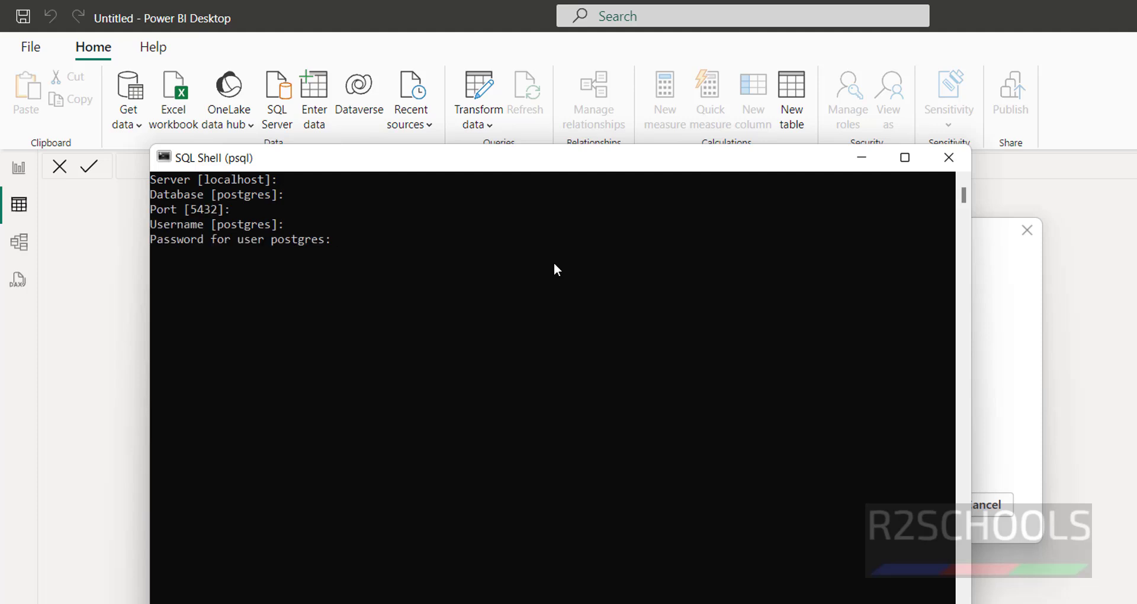
key(Return)
- Run \l to confirm the sales database exists, then return to Power BI
text(\l)
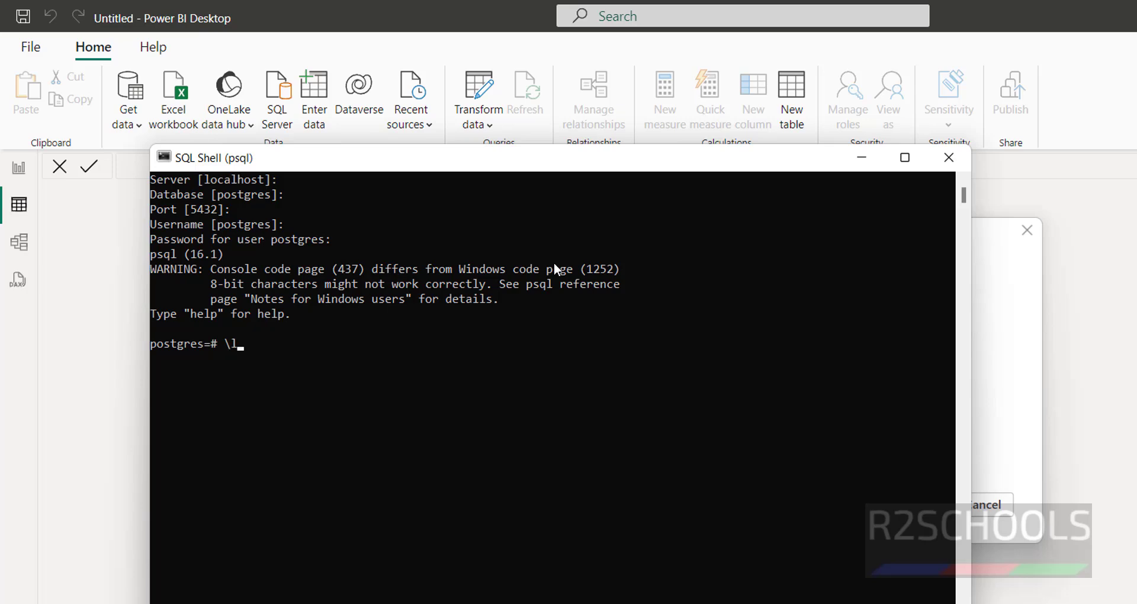
key(Return)
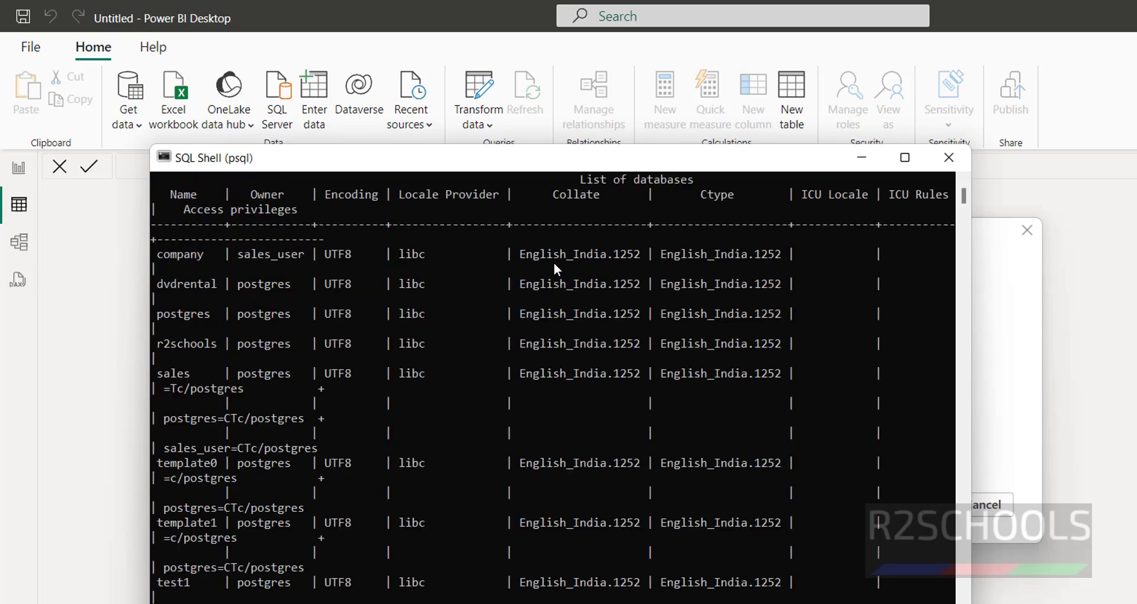
click(1003, 366)
- Set the database to sales and the server to localhost:5432, then confirm
text(sales)
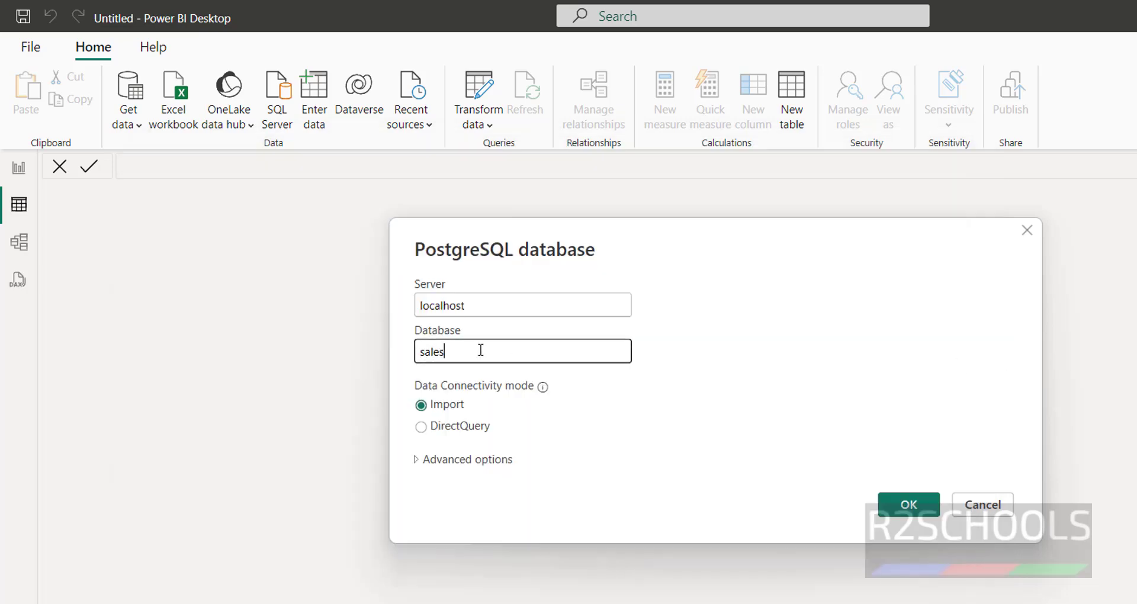
click(461, 460)
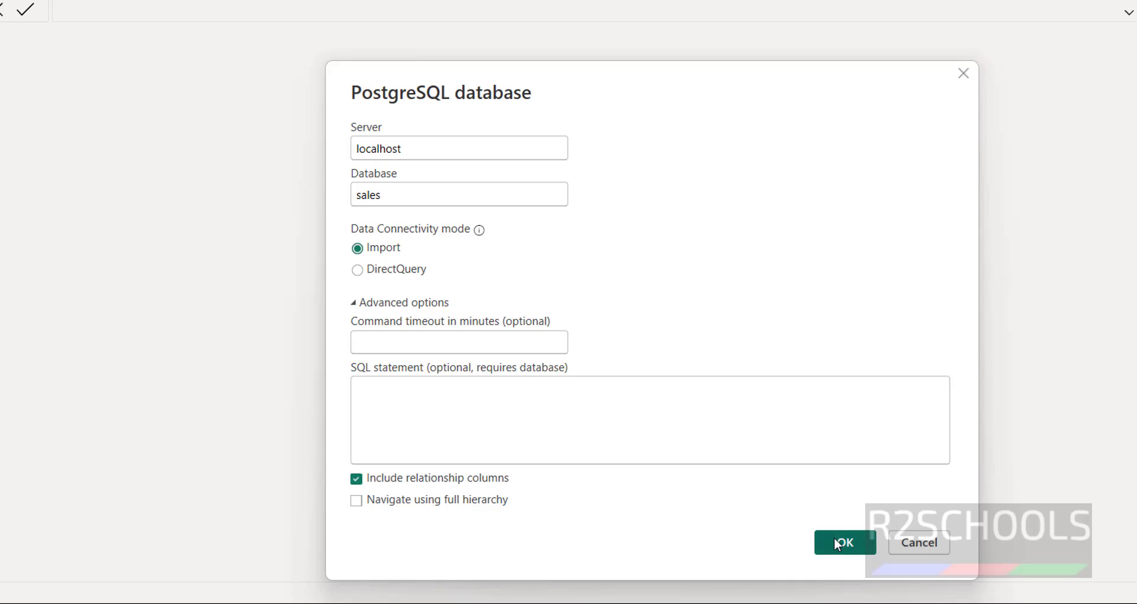
click(477, 142)
text(:5432)
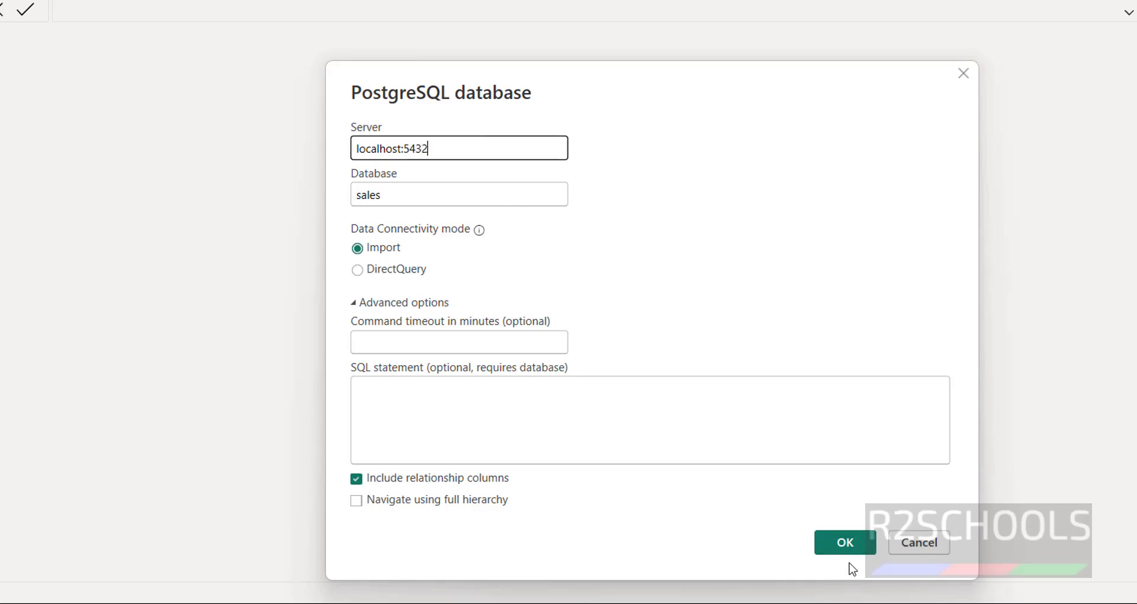
click(837, 541)
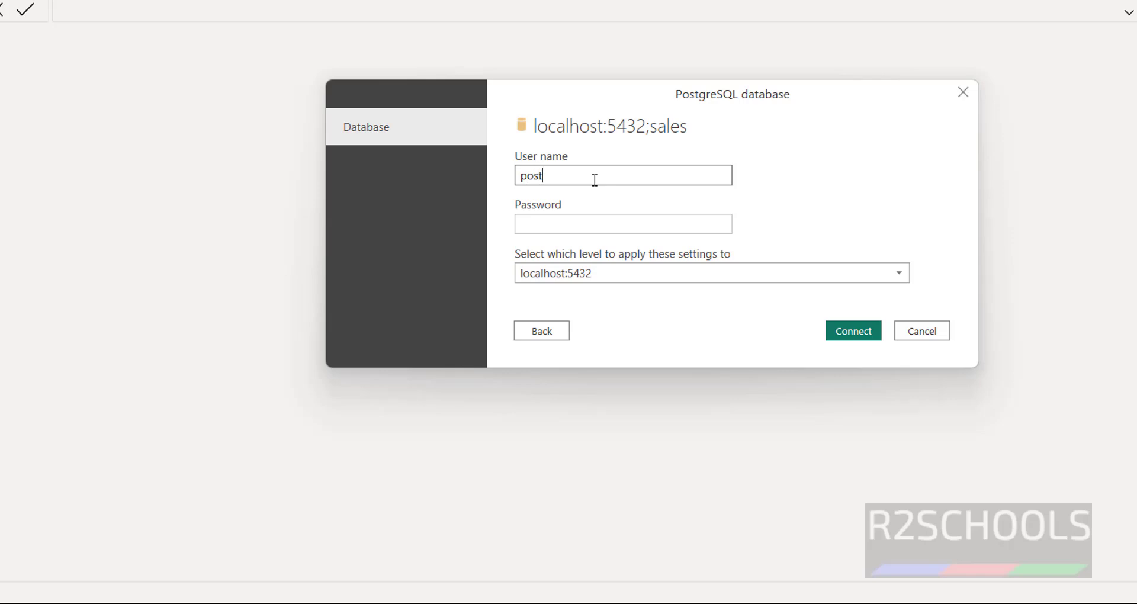
- Log in with user postgres and the account password, accepting an unencrypted connection
text(postgres)
key(Tab)
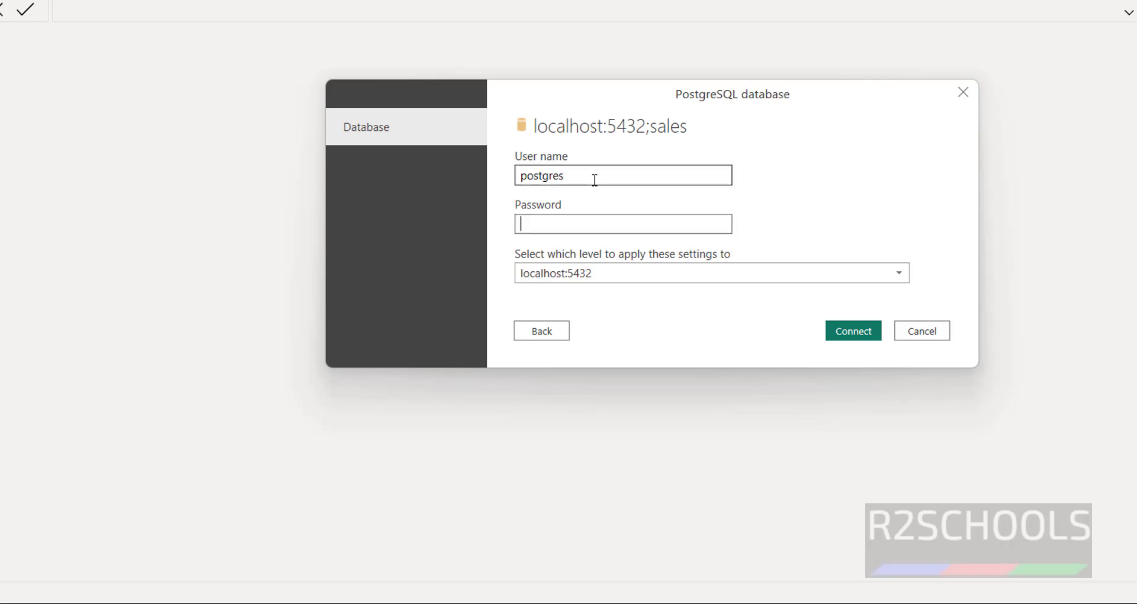
text(**********)
click(857, 334)
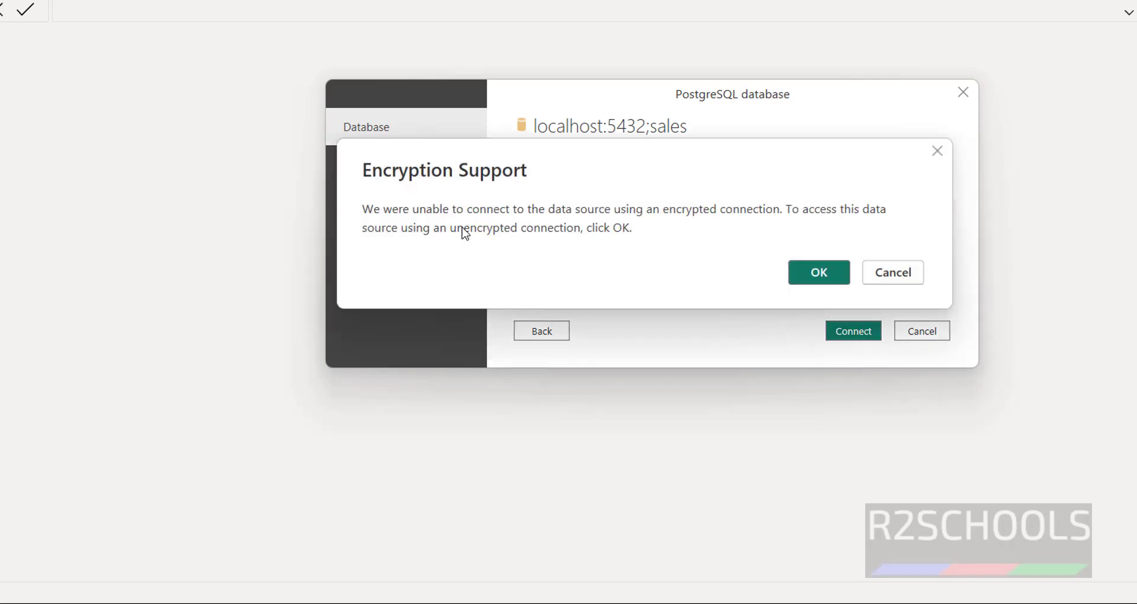
key(Return)
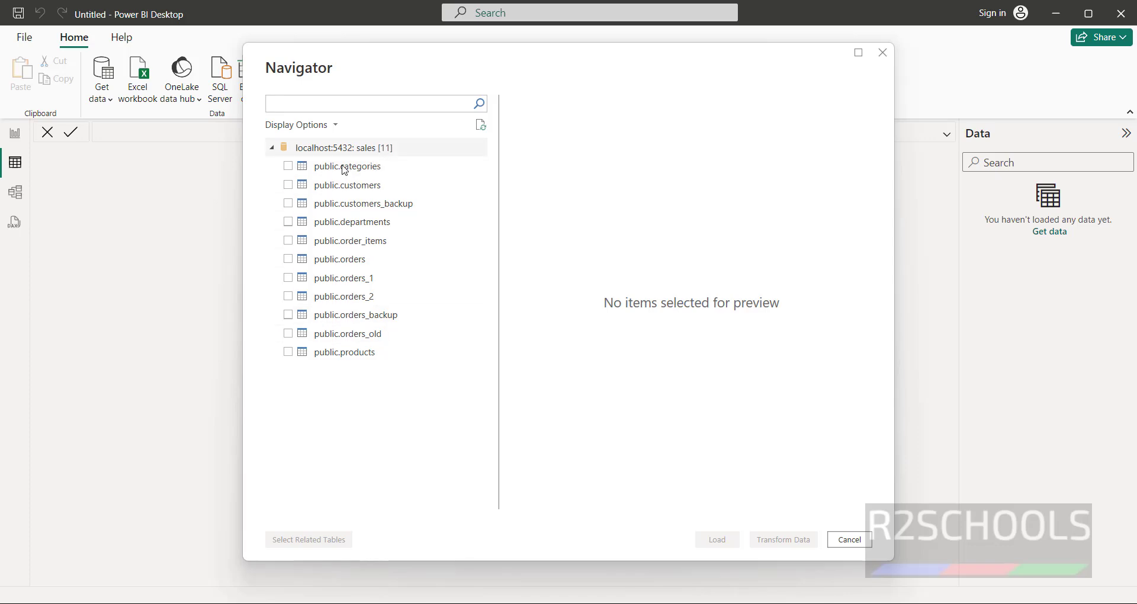
- Tick all eleven public tables, from categories through products, and load them
click(293, 170)
click(291, 179)
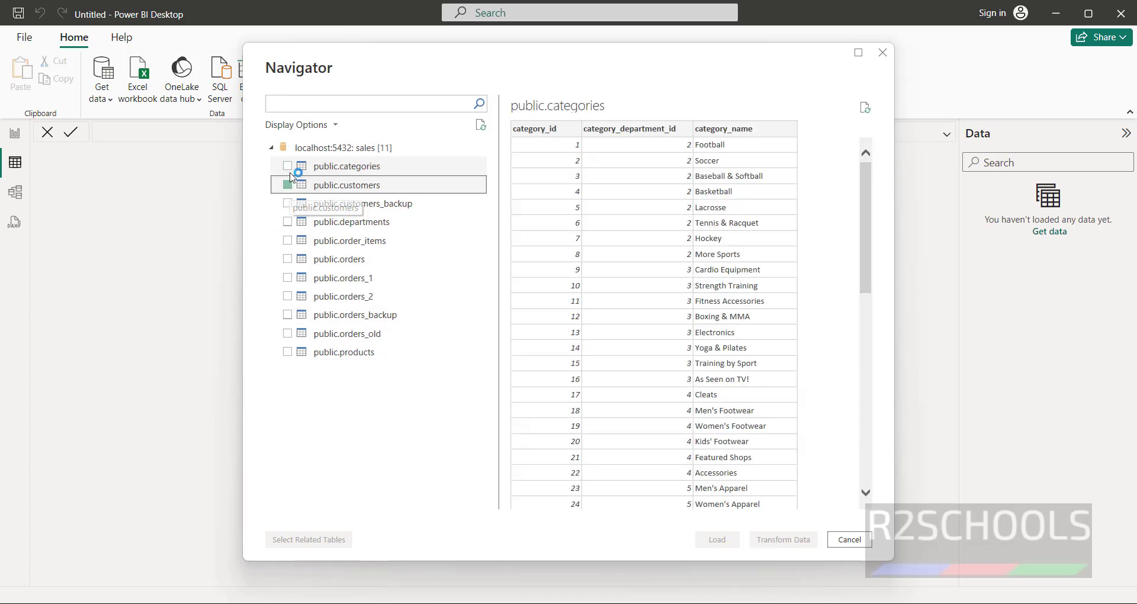
click(288, 203)
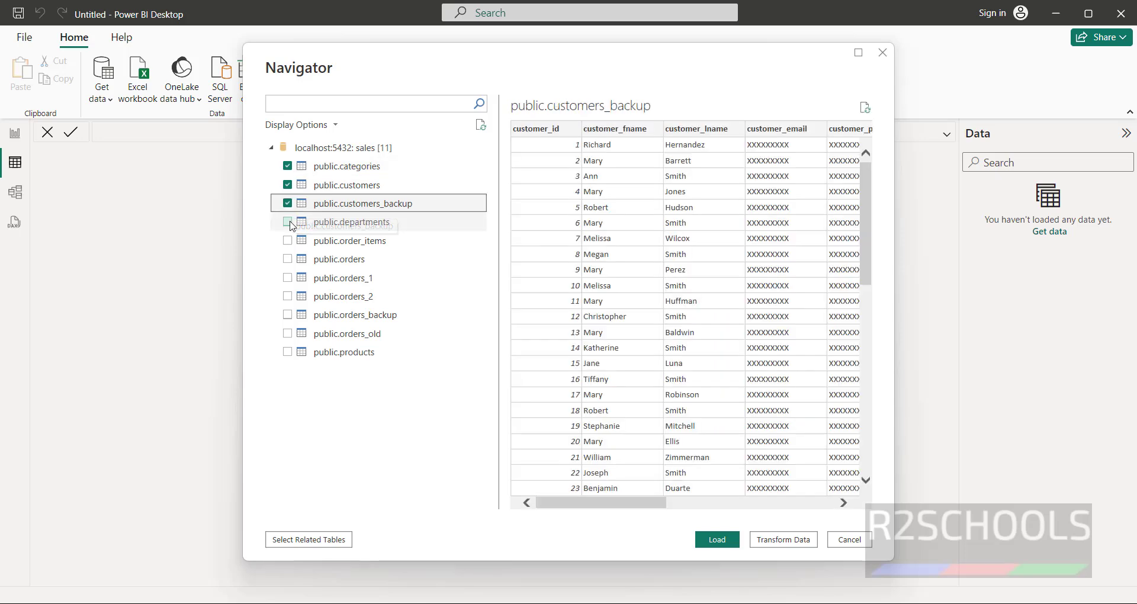
click(288, 222)
click(288, 240)
click(288, 258)
click(288, 278)
click(288, 296)
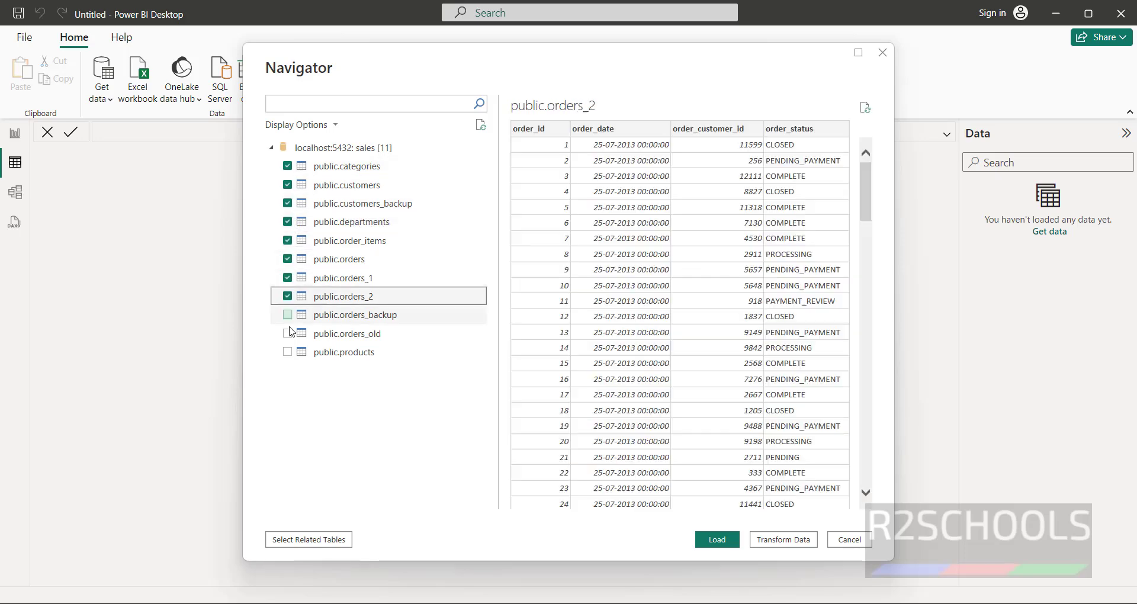
click(288, 315)
click(287, 334)
click(288, 352)
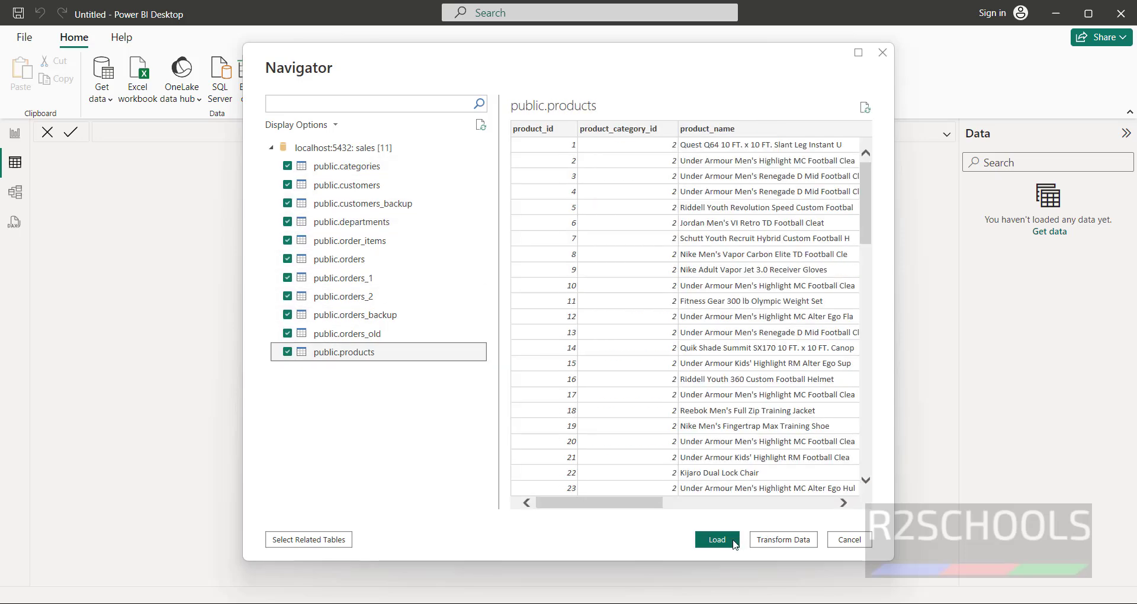
click(732, 541)
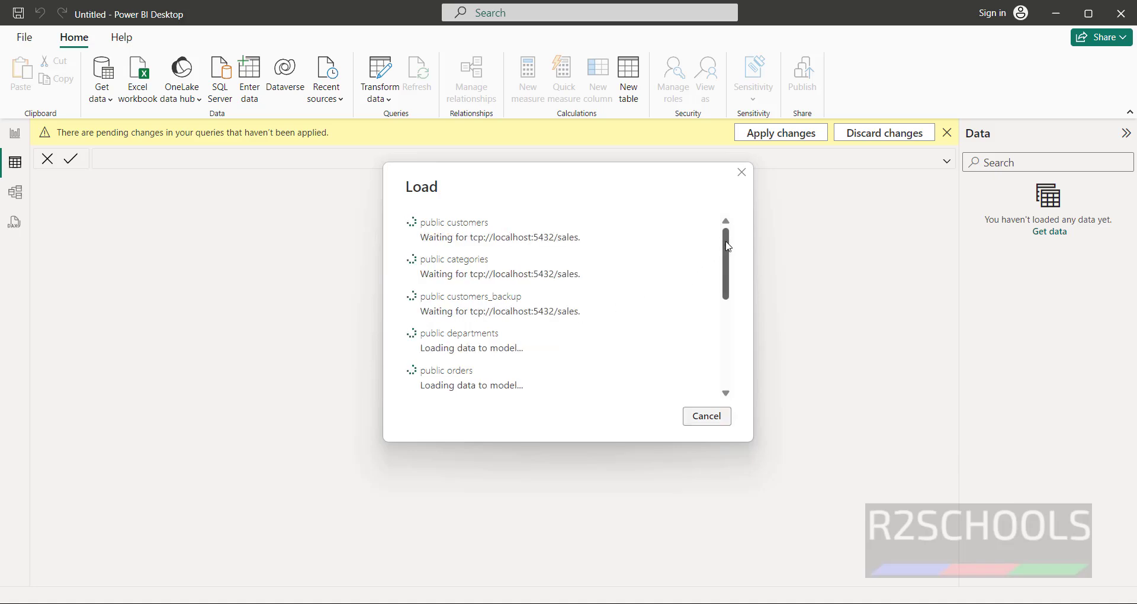
- Once loading finishes, inspect the public categories and customers tables, then go back to the report view
drag(728, 252, 720, 377)
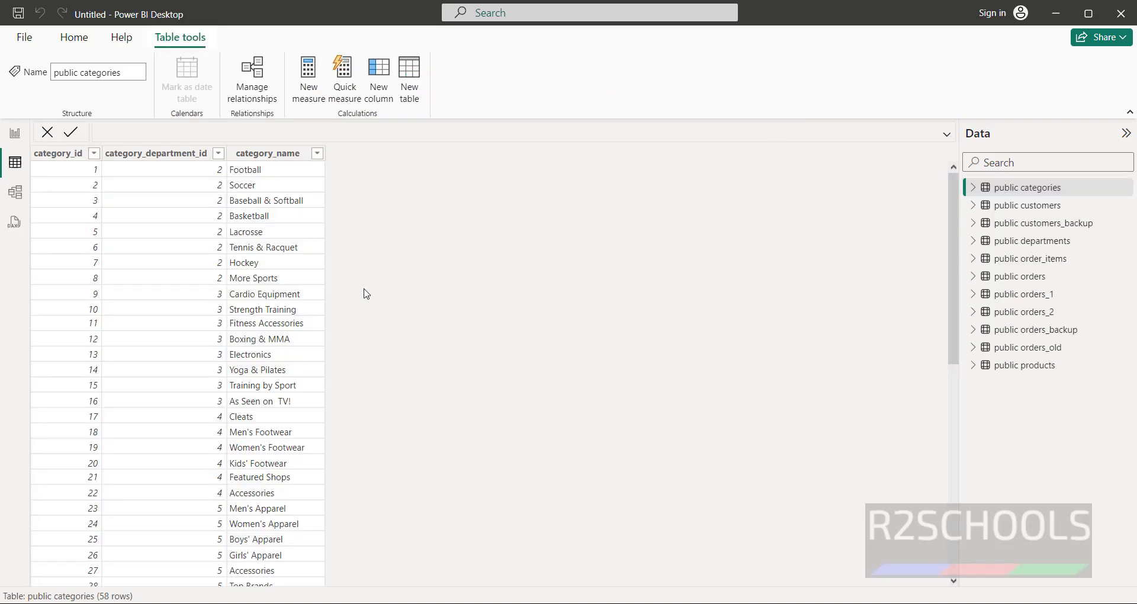
click(972, 187)
click(973, 187)
click(980, 206)
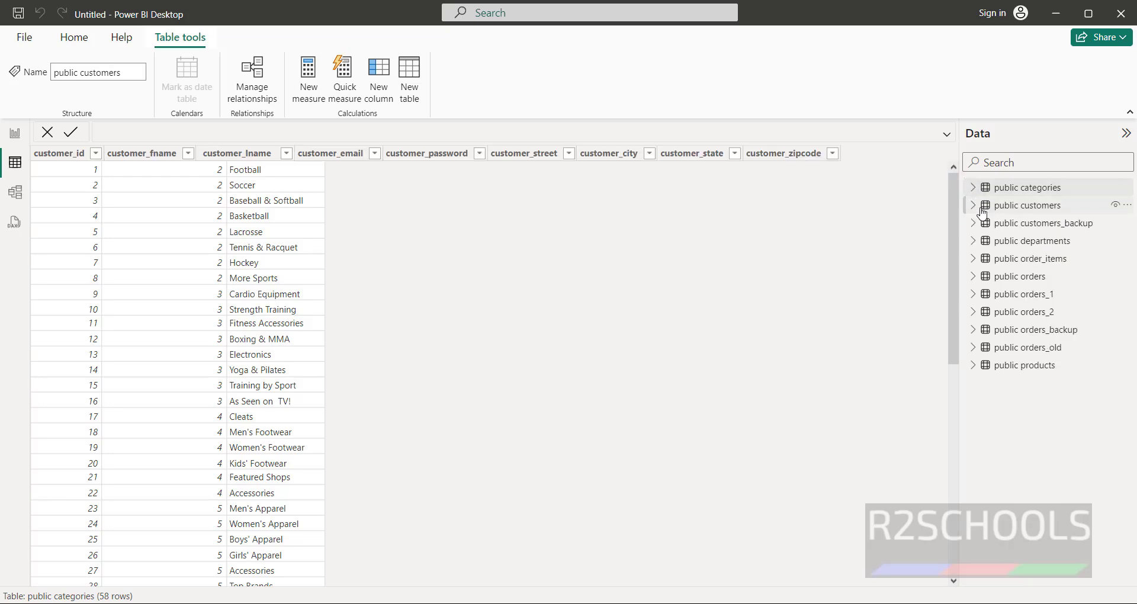
click(14, 135)
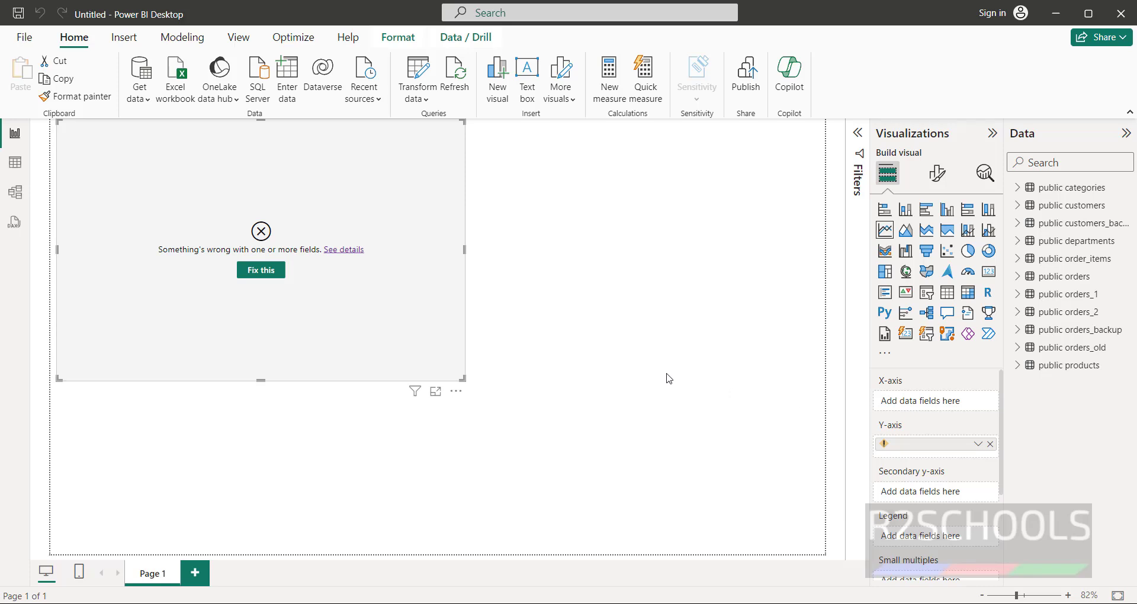
- Replace the errored visual with a widened pie of Sum of order_customer_id by order_status
key(Delete)
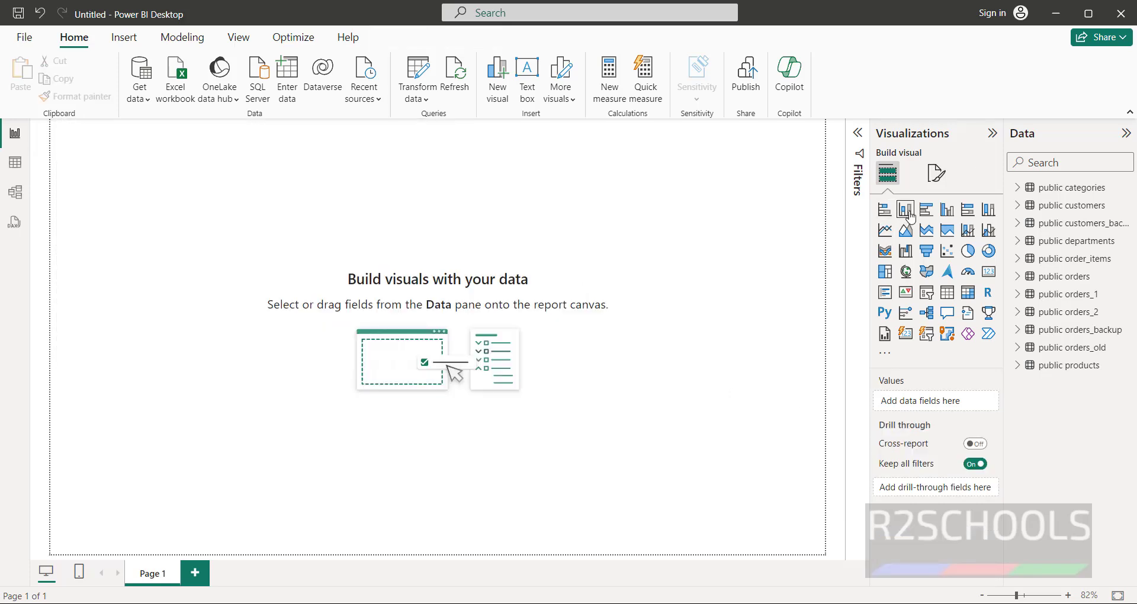
click(968, 251)
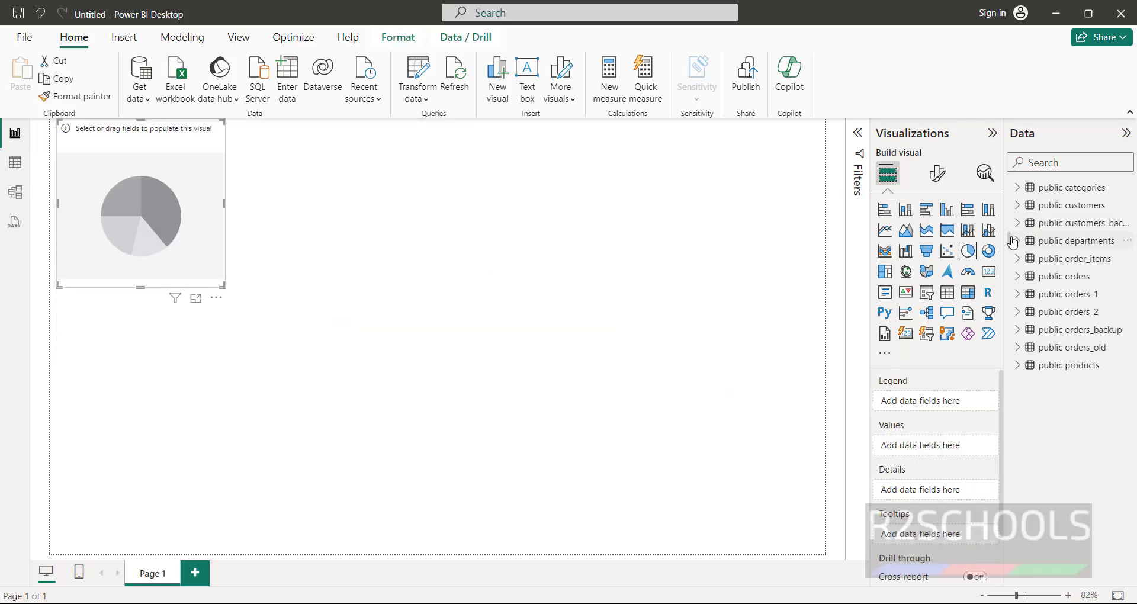
click(1017, 276)
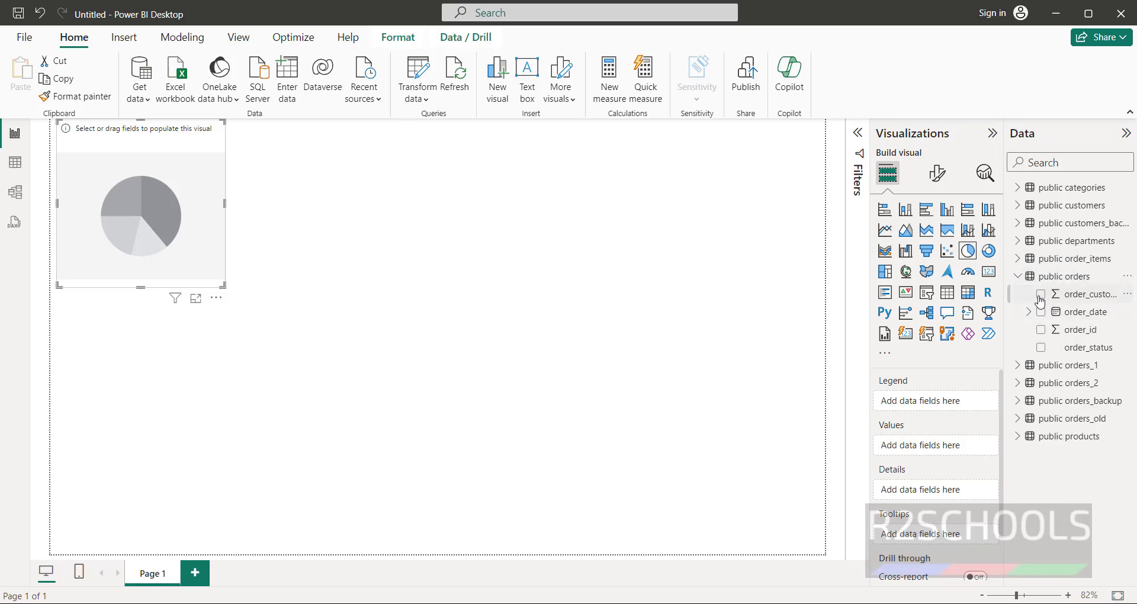
click(1041, 296)
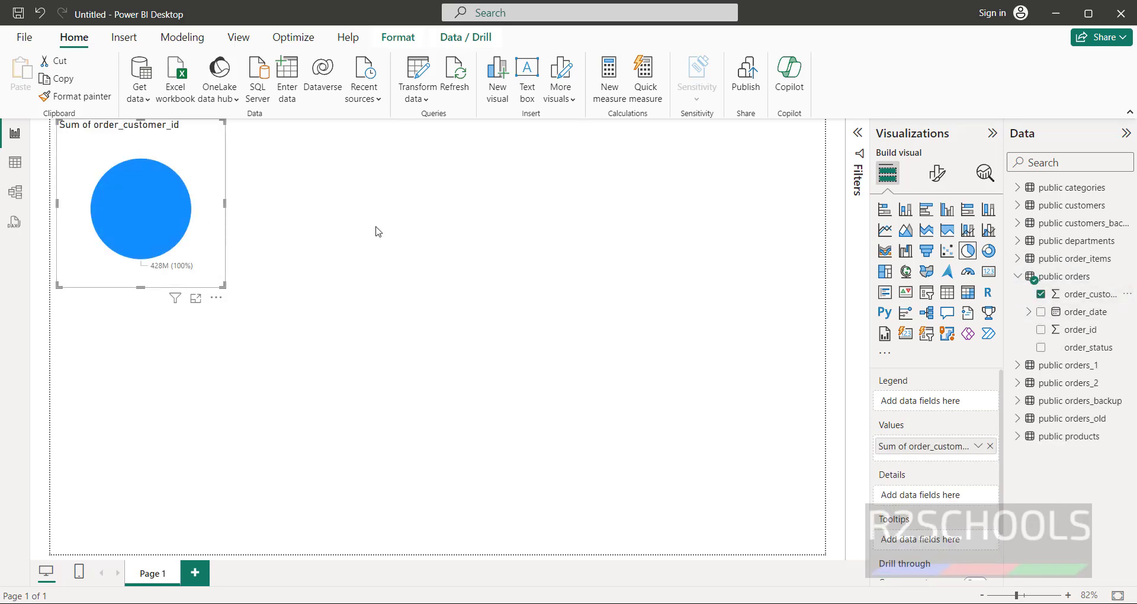
click(1041, 348)
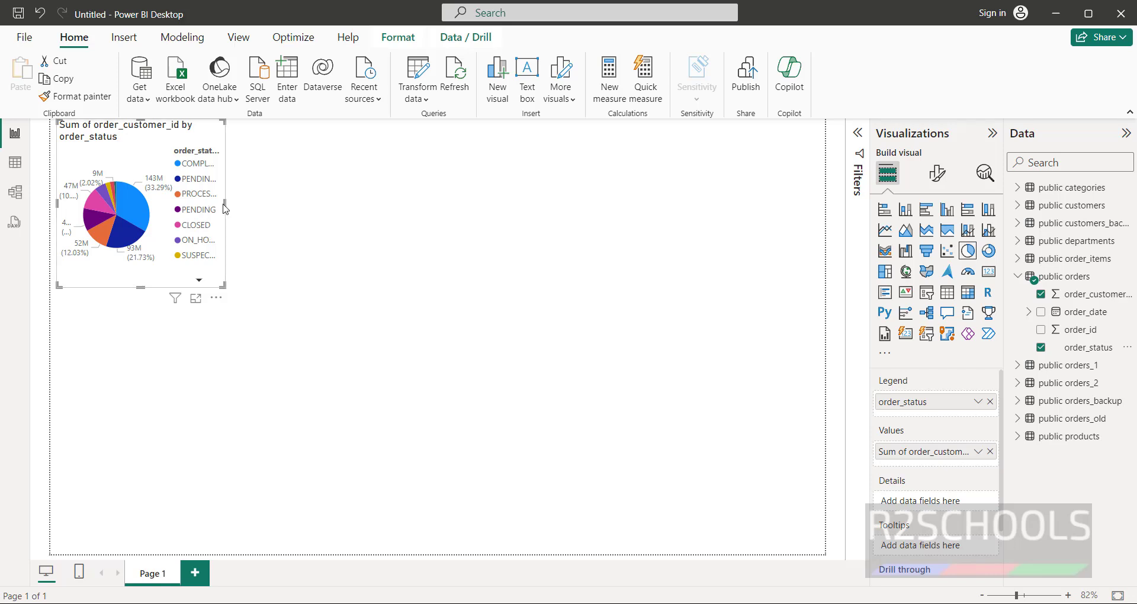
drag(226, 204, 370, 207)
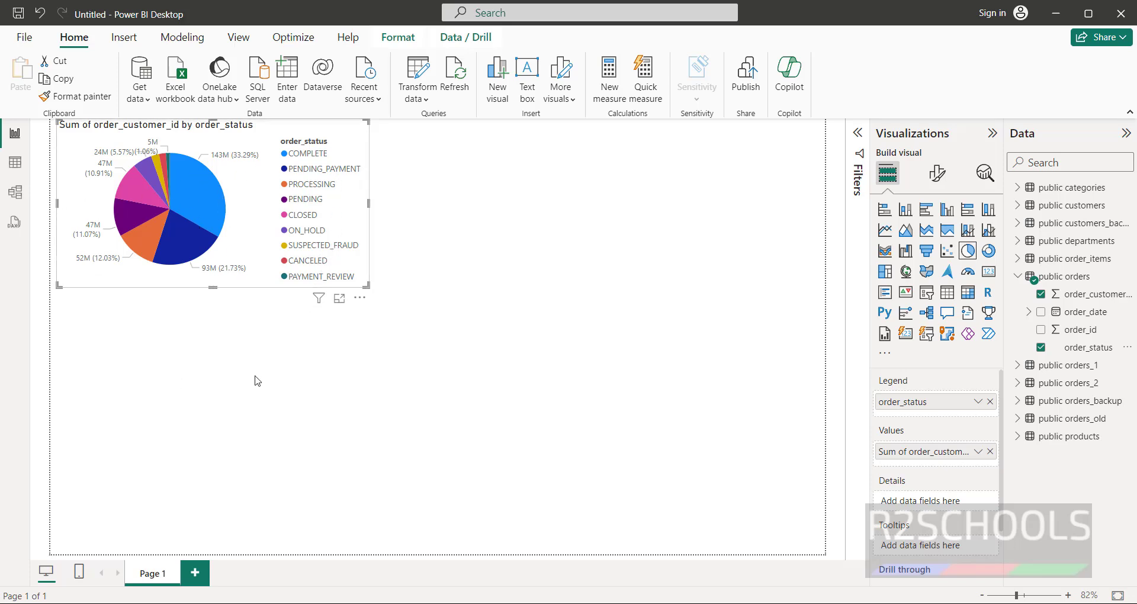
- Run the sample EVALUATE TOPN DAX query to return 100 public customers rows, then return to Report view
click(14, 224)
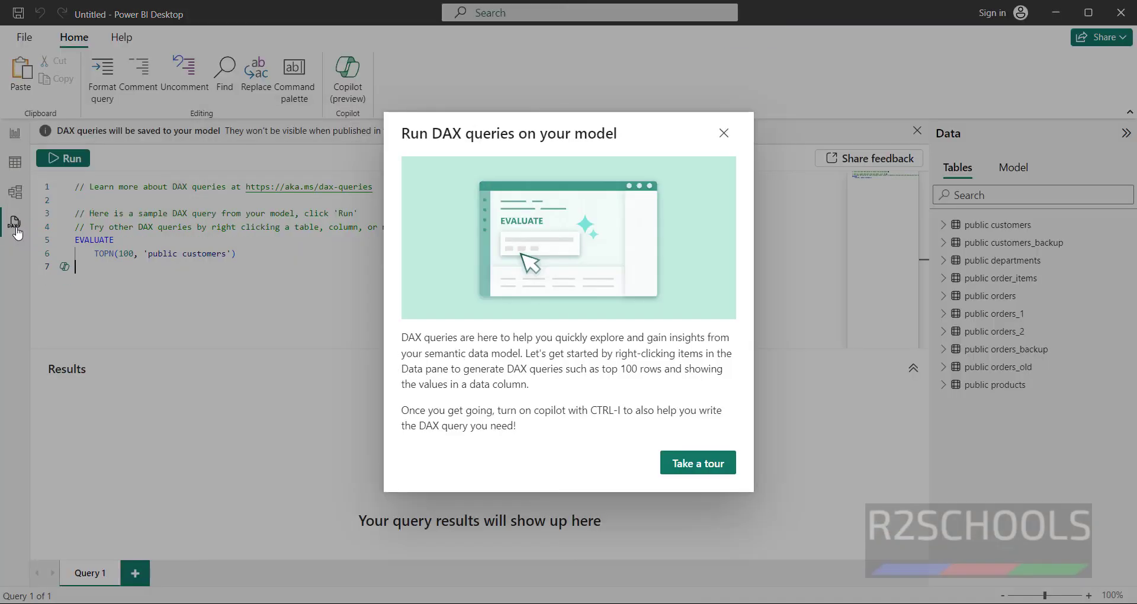
click(723, 133)
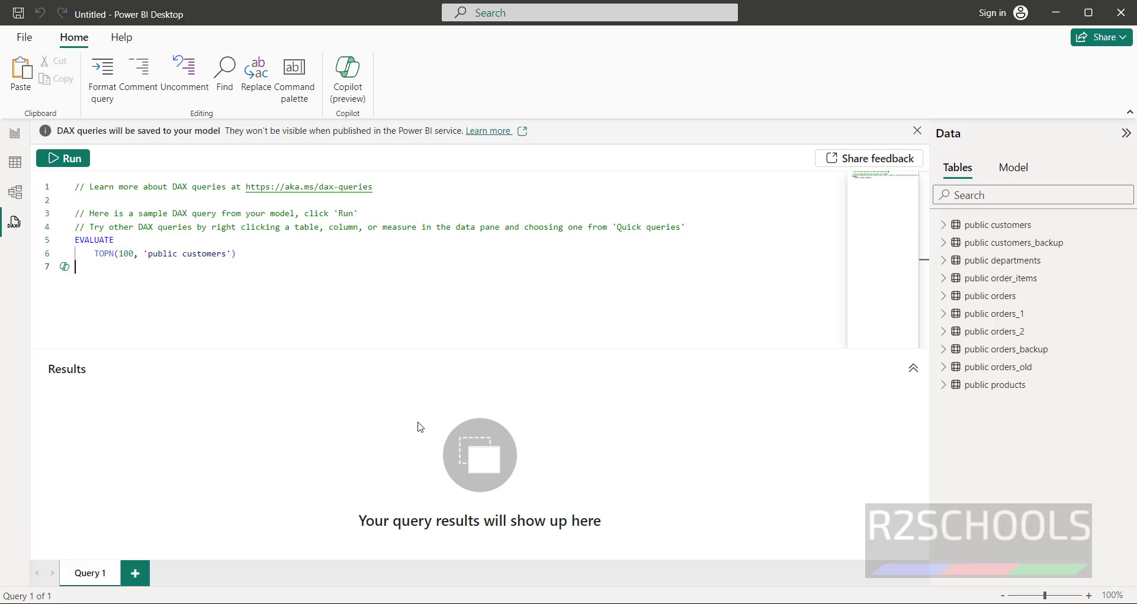
drag(236, 267, 29, 244)
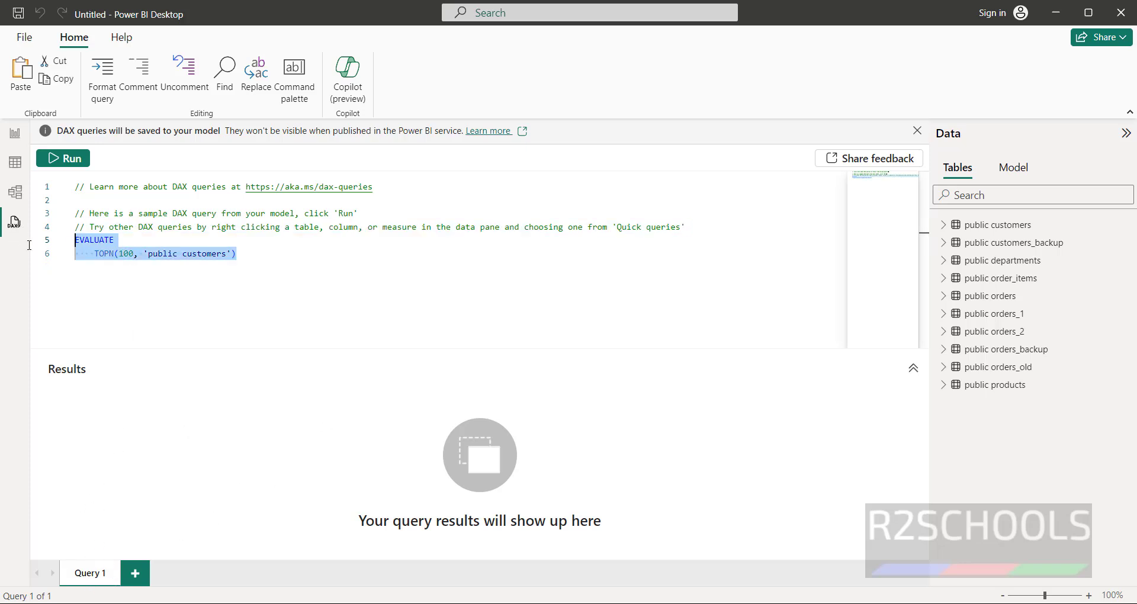
click(70, 161)
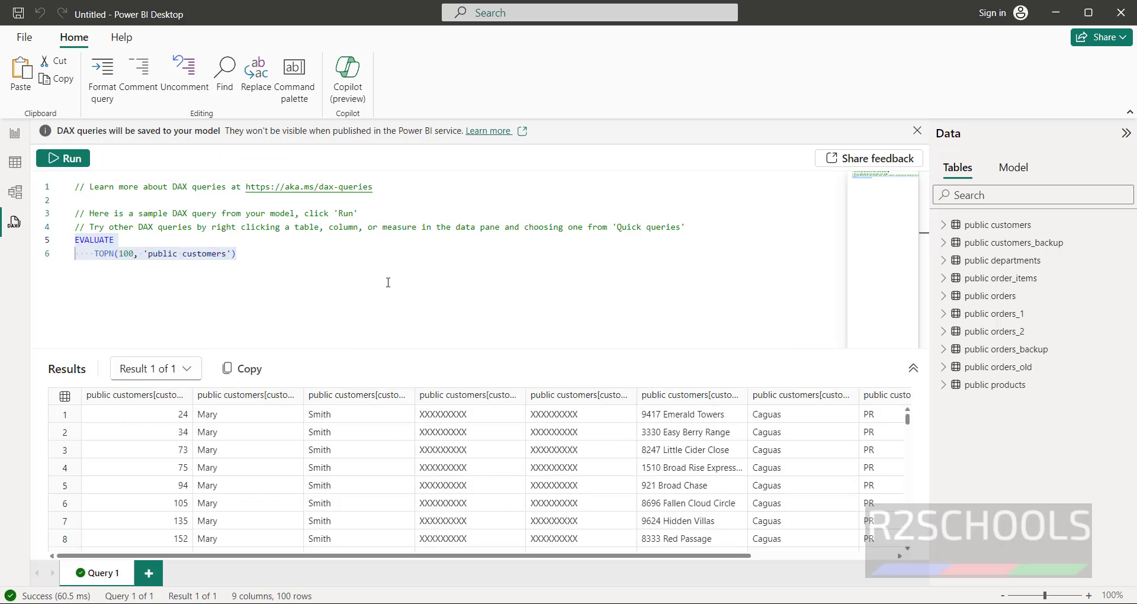
click(15, 133)
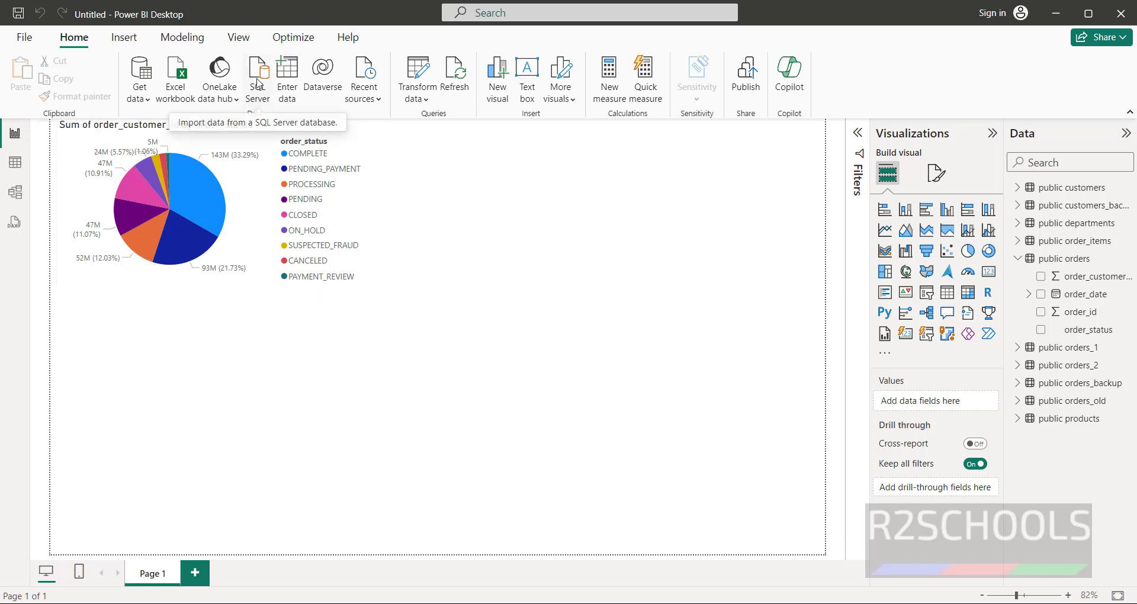
click(141, 94)
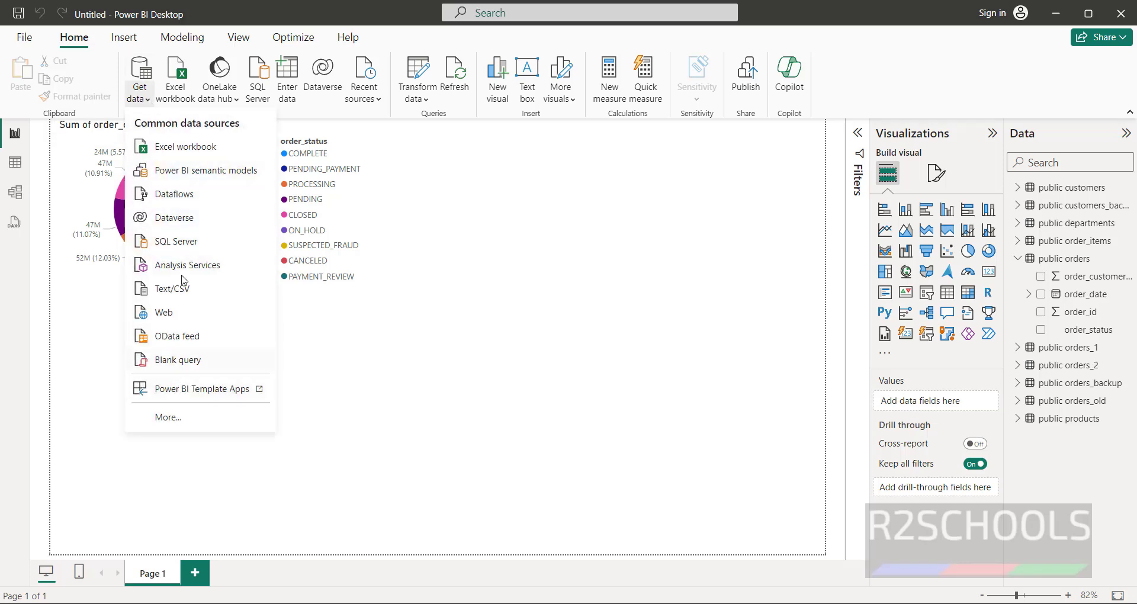
click(169, 418)
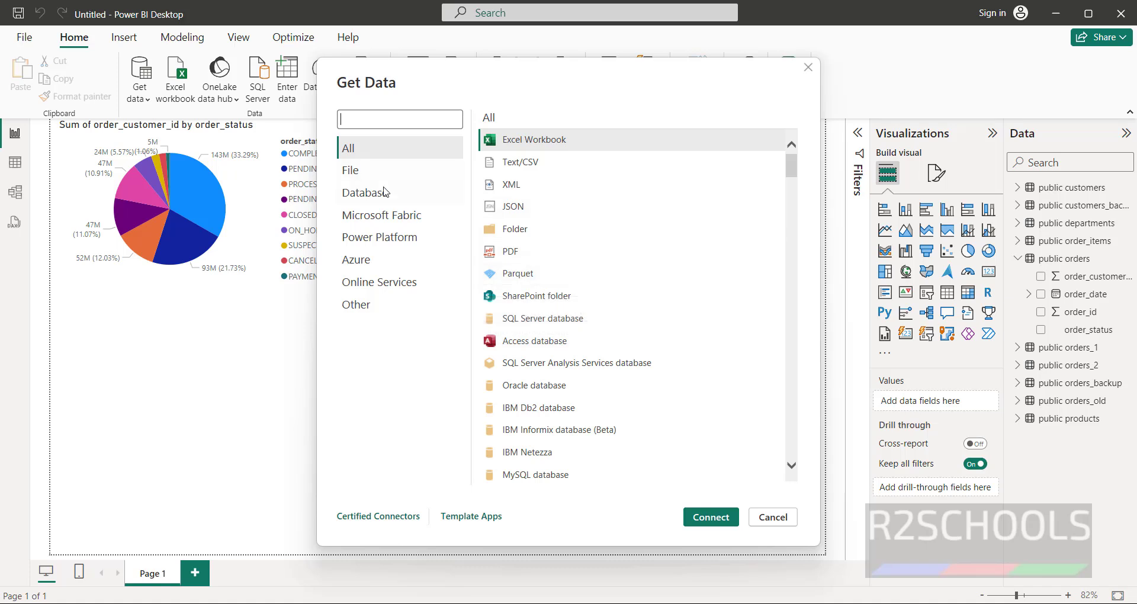
click(366, 193)
click(393, 120)
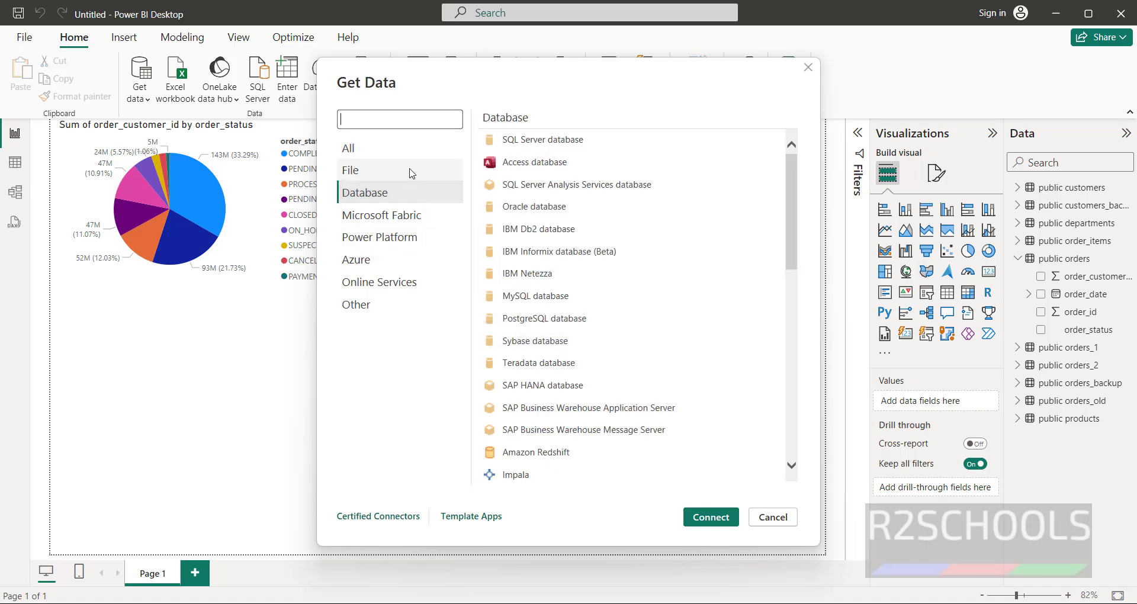
text(mysql)
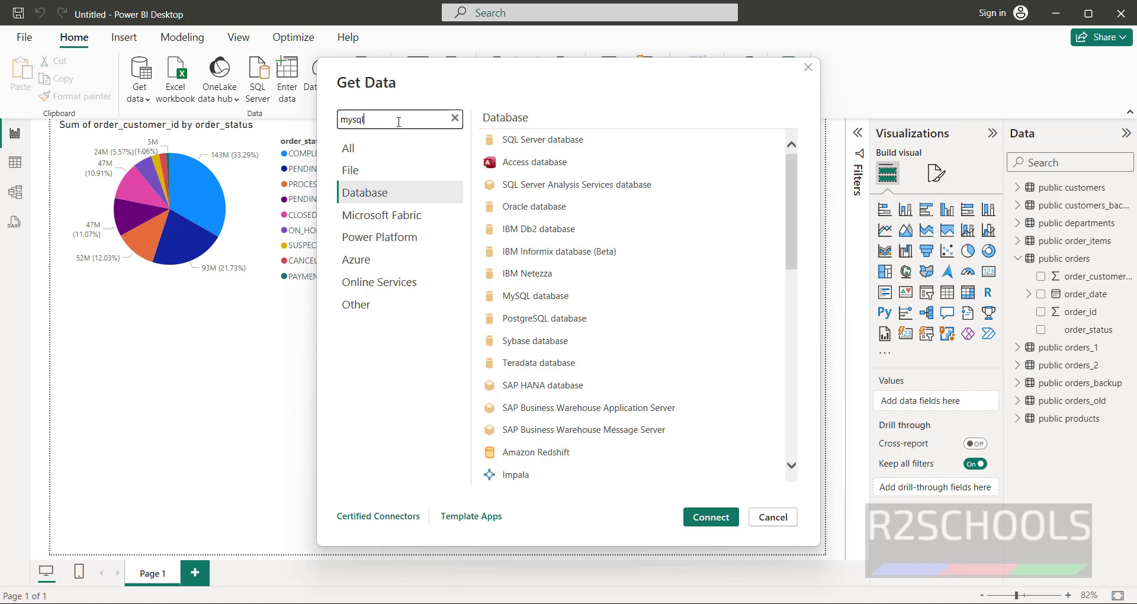
key(Escape)
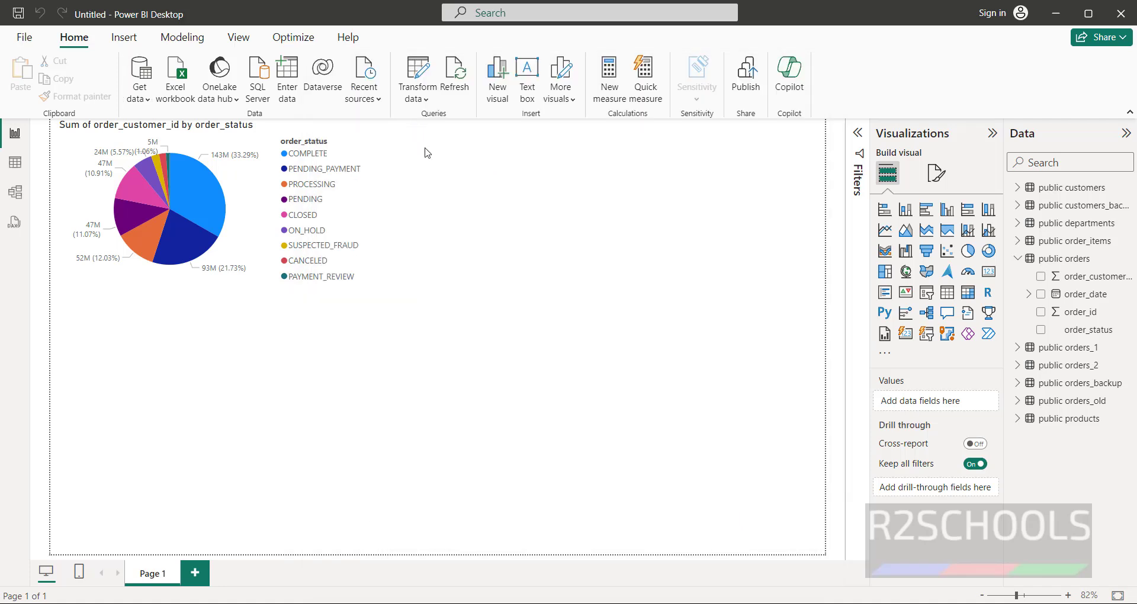
click(140, 95)
click(165, 414)
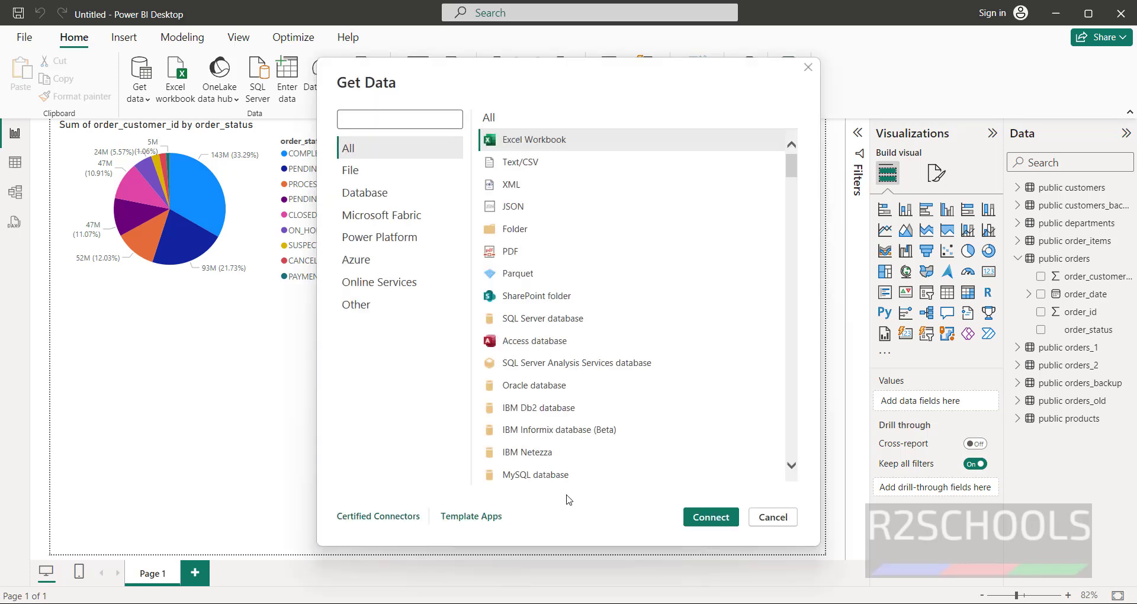
click(533, 475)
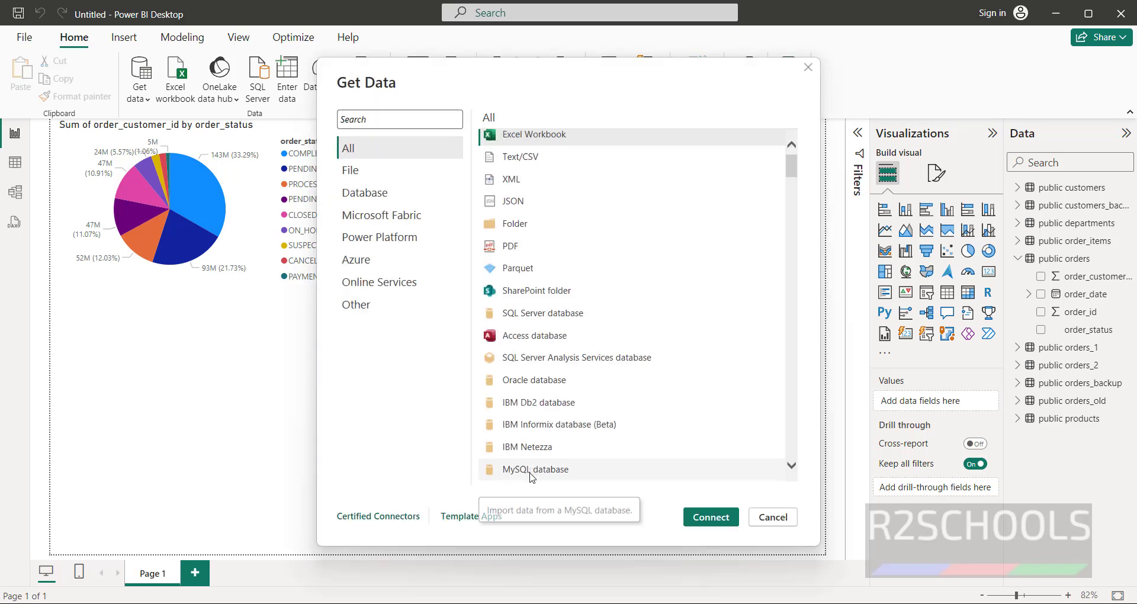
click(710, 521)
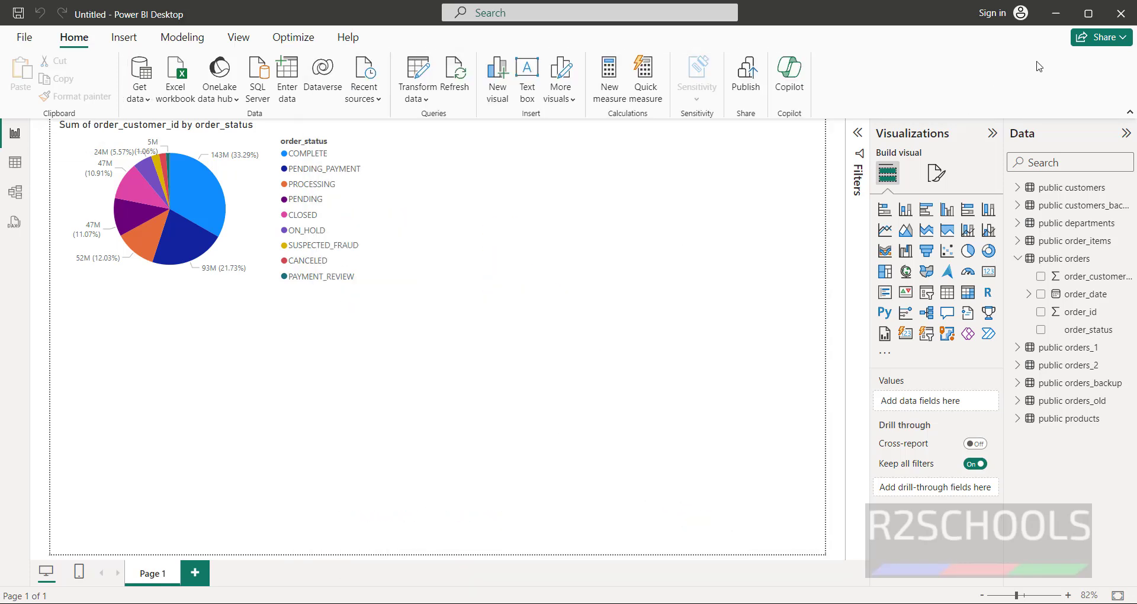